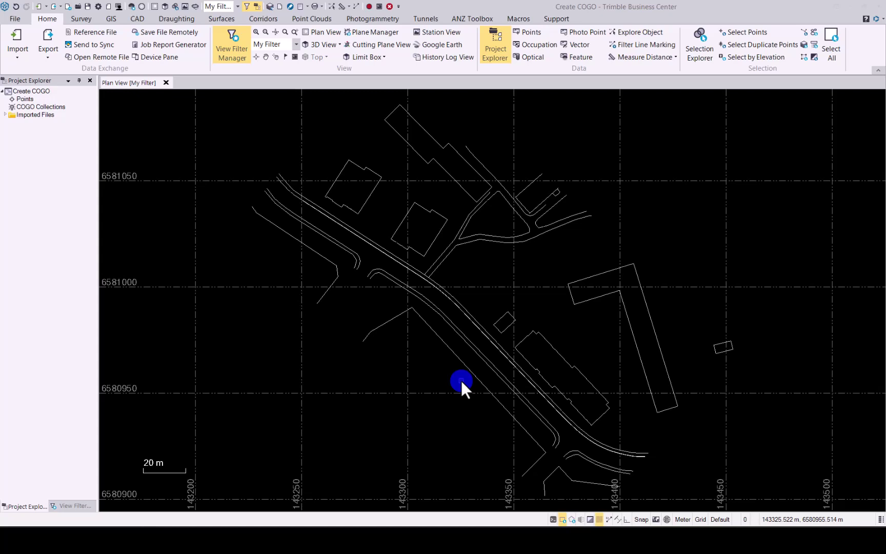
Create a new COGO collection named Parcles 1
left_click(81, 18)
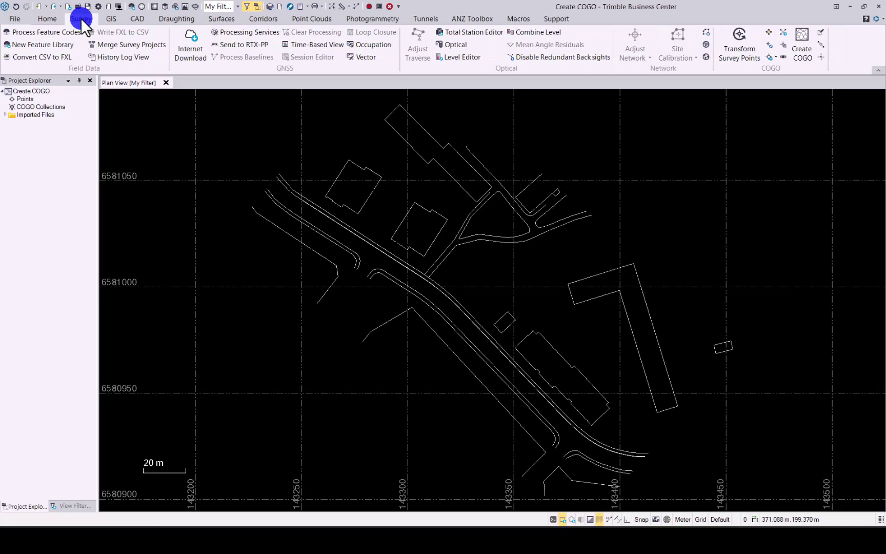
left_click(802, 41)
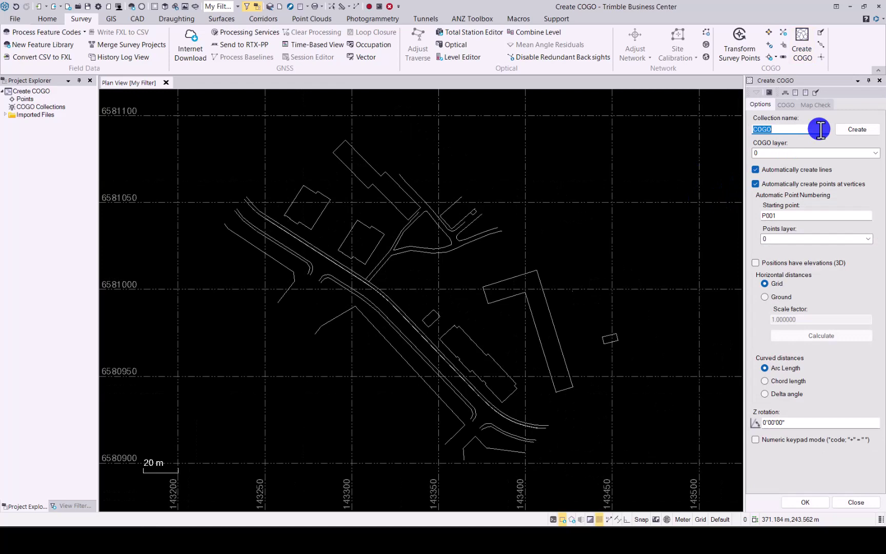
type("Parcles 1")
left_click(853, 131)
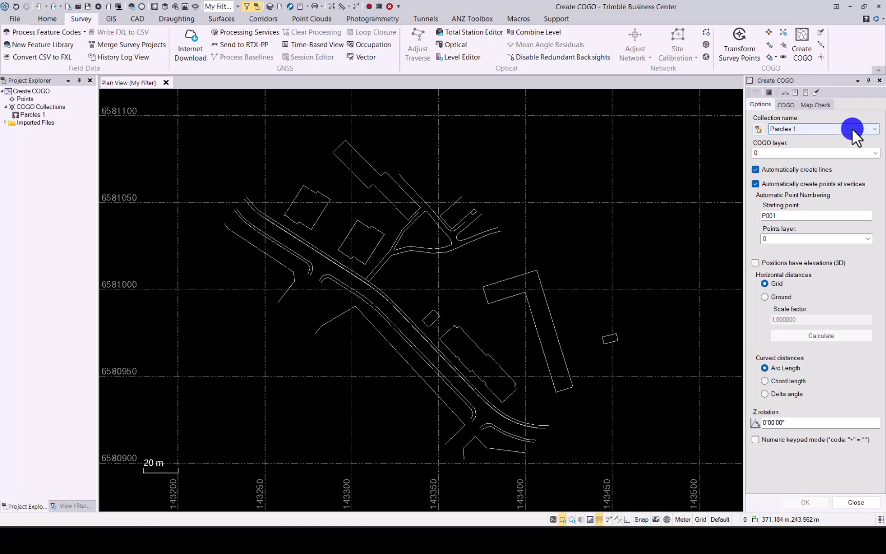
Put the collection's lines and points on layer Parcels 1, numbering from P1001
left_click(874, 152)
left_click(787, 174)
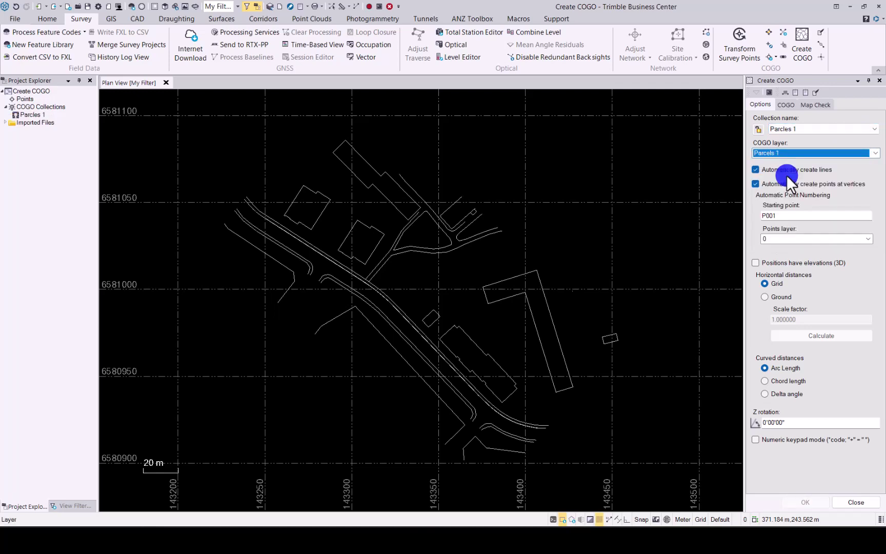
left_click(765, 215)
left_click(868, 239)
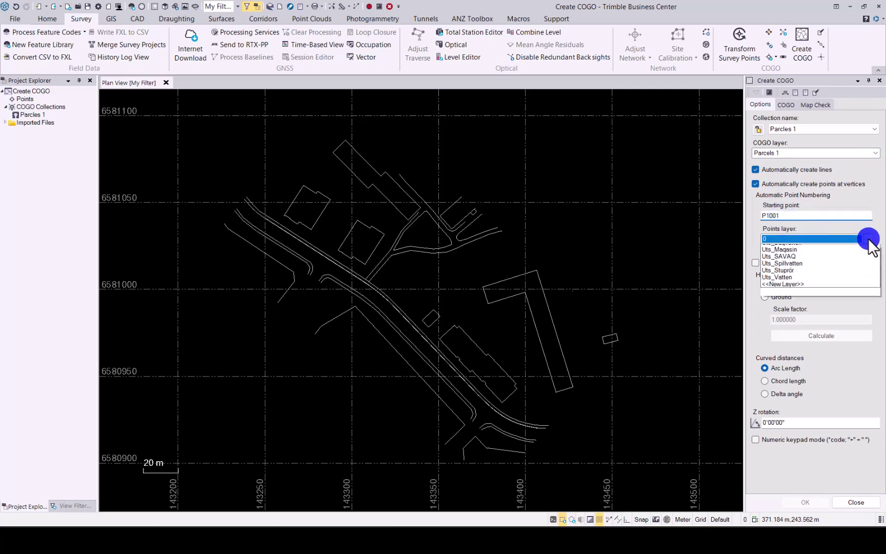
scroll(799, 259, "up", 3)
left_click(788, 262)
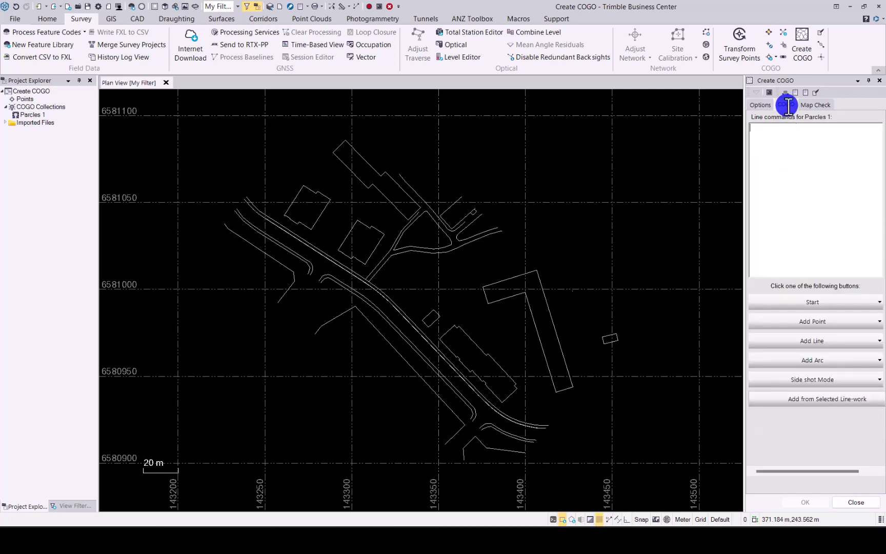
Select both building outlines and add them as Parcles 1 line commands, creating P1001–P1049
left_click(809, 293)
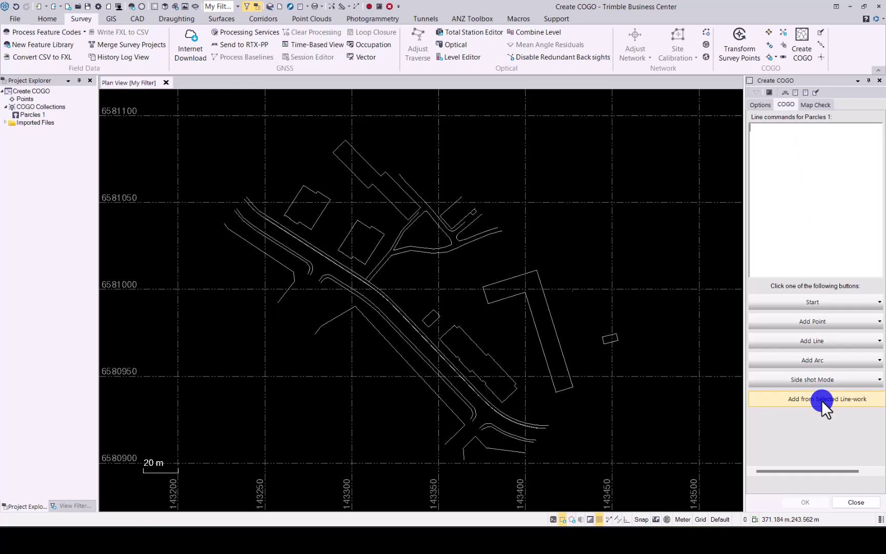
scroll(455, 353, "up", 8)
middle_click_drag(453, 353, 379, 276)
left_click(278, 159)
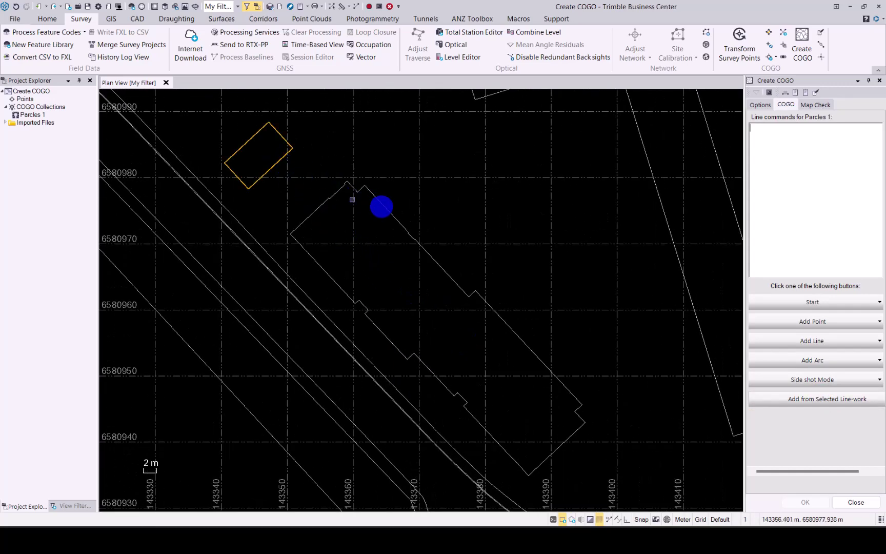
left_click(387, 209)
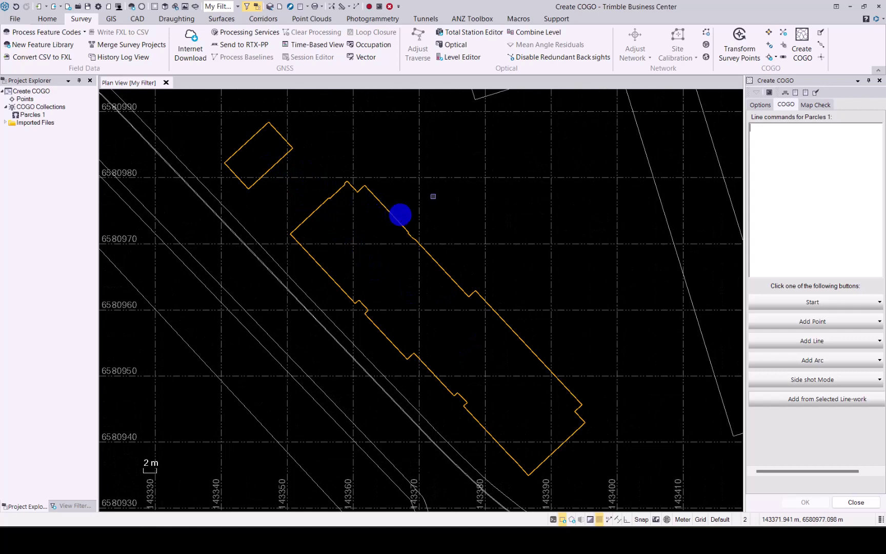
left_click(830, 399)
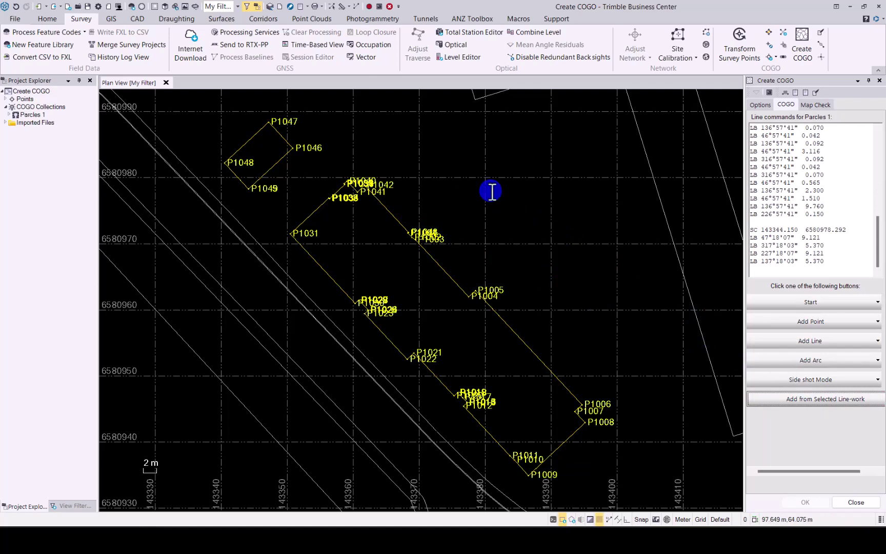
left_click_drag(876, 229, 875, 252)
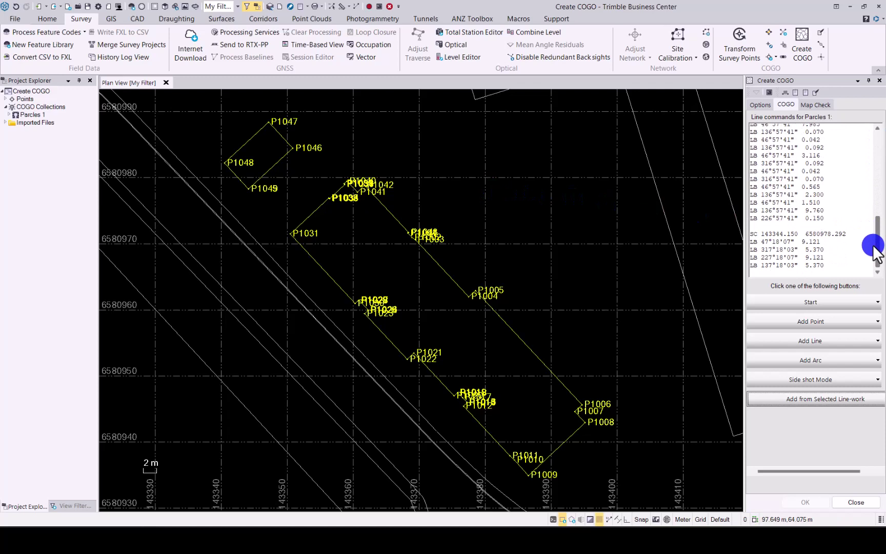
Set the parcel layer to Parcels 1 and build parcels 1 and 2 from both outline line strings
left_click(821, 106)
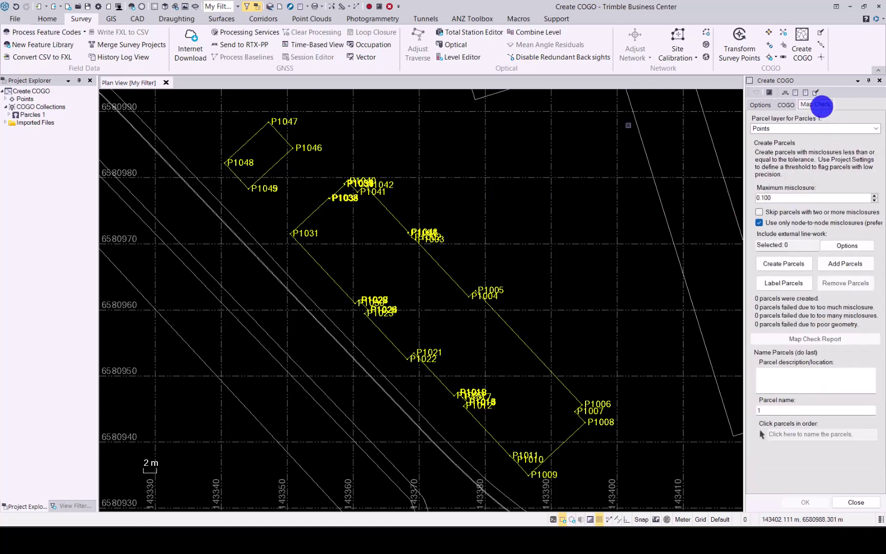
left_click(875, 128)
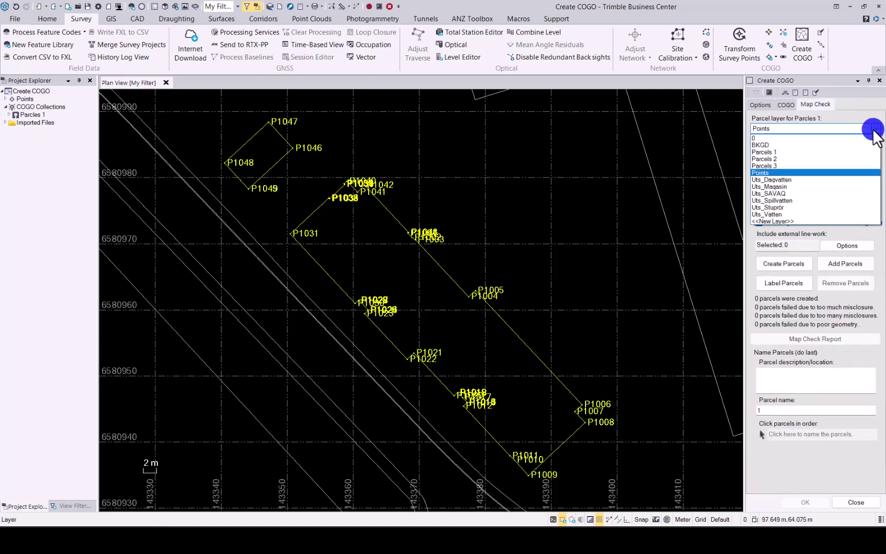
left_click(800, 146)
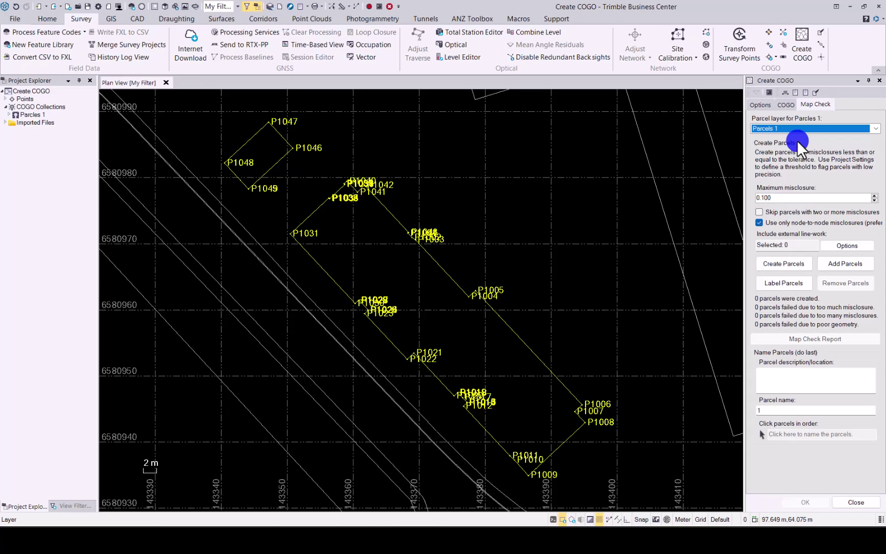
left_click(787, 245)
left_click(294, 160)
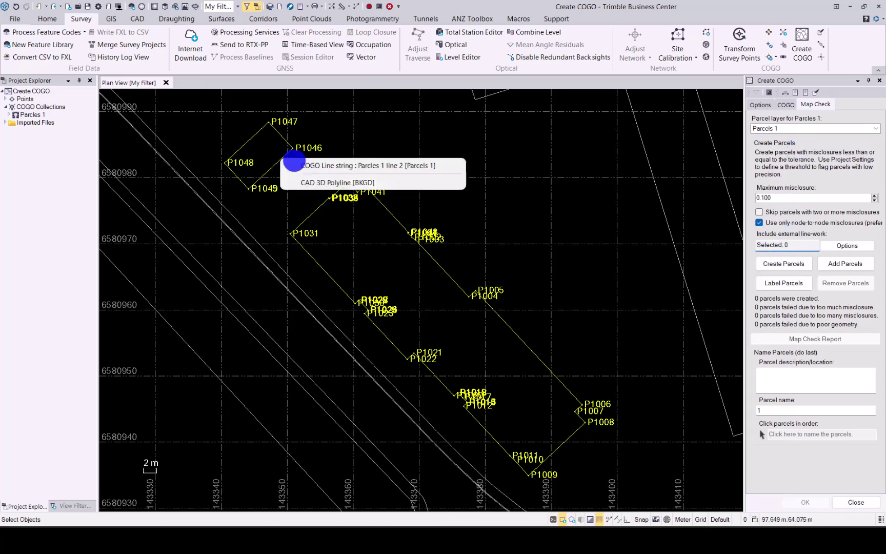
left_click(324, 165)
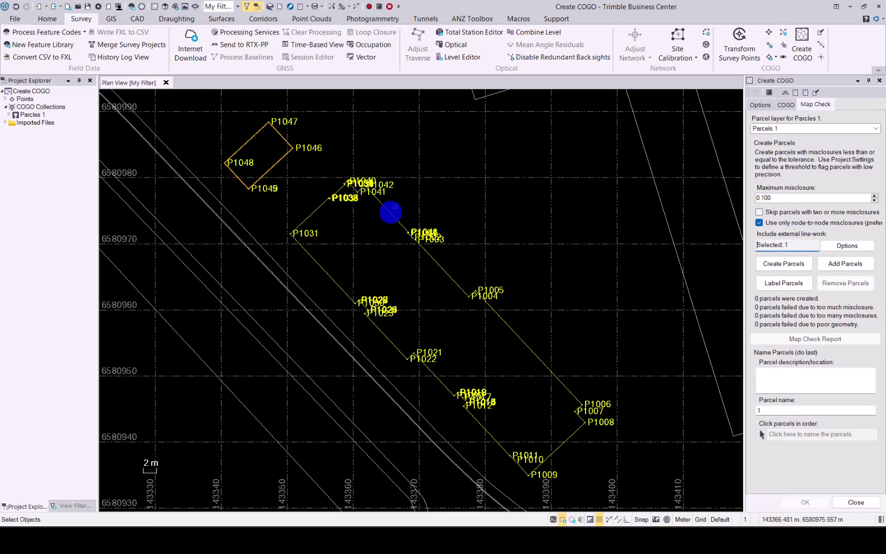
left_click(391, 212)
left_click(415, 219)
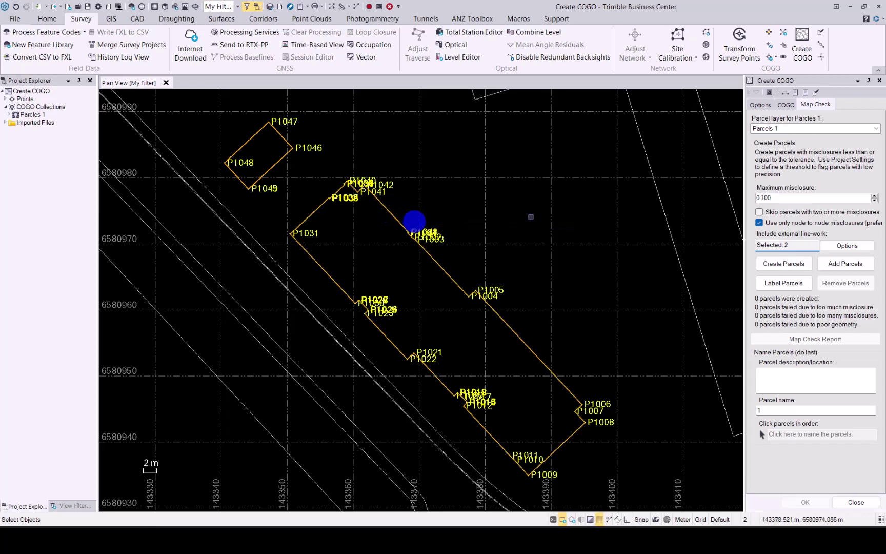
left_click(793, 263)
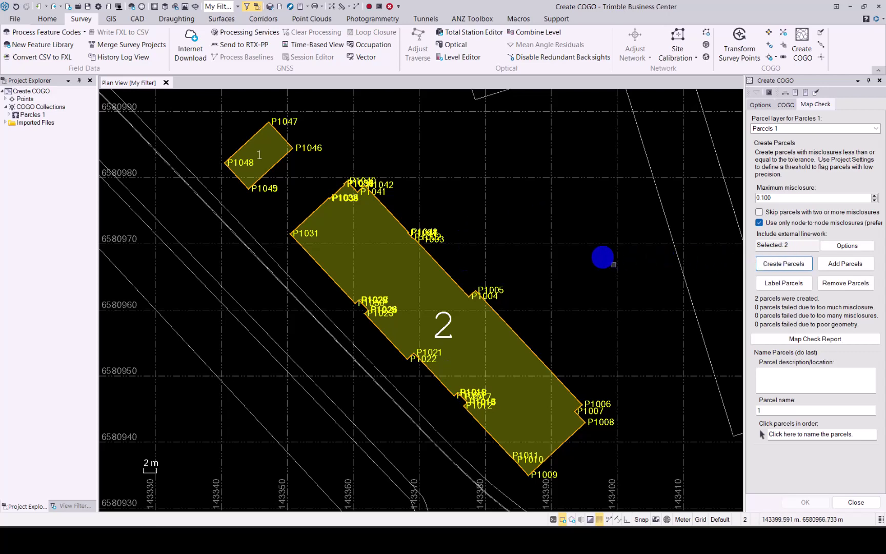
scroll(602, 257, "down", 4)
scroll(629, 218, "up", 2)
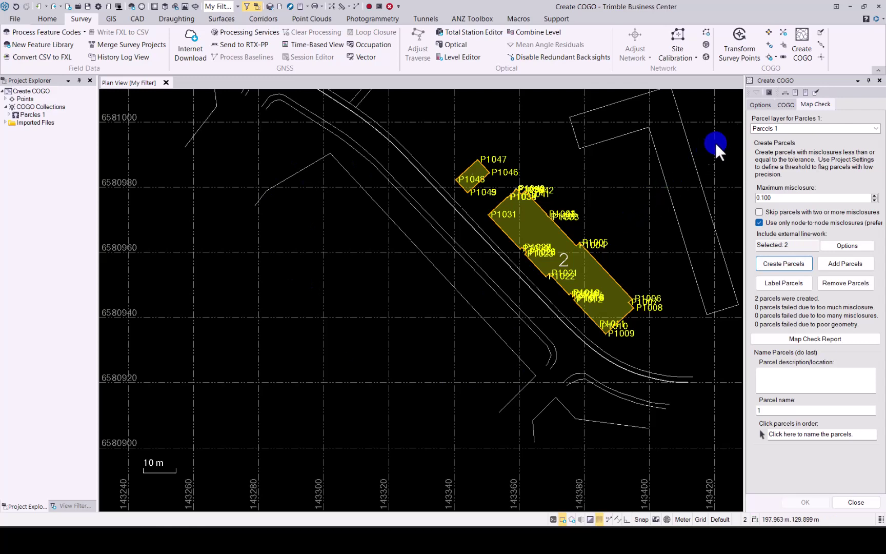
Create a new COGO collection named Parcles 2
left_click(759, 105)
left_click(870, 129)
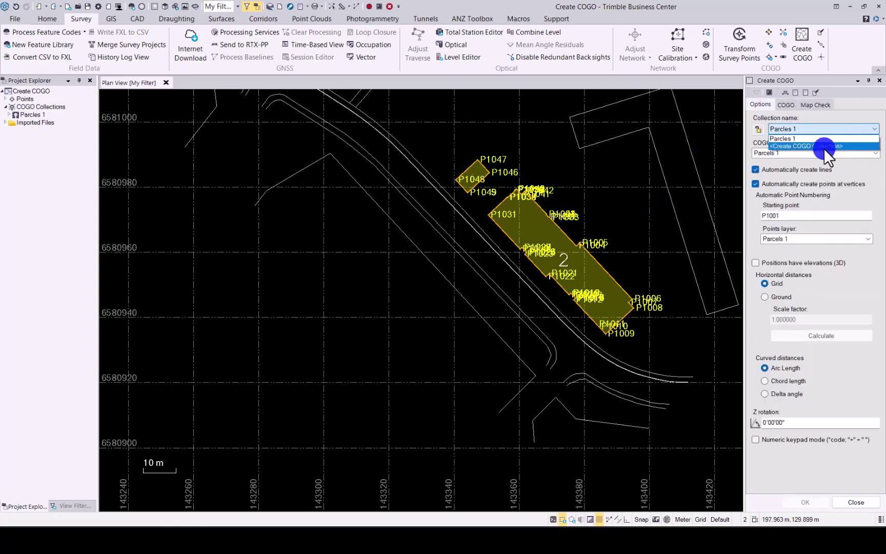
left_click(823, 148)
type("Parcles 2")
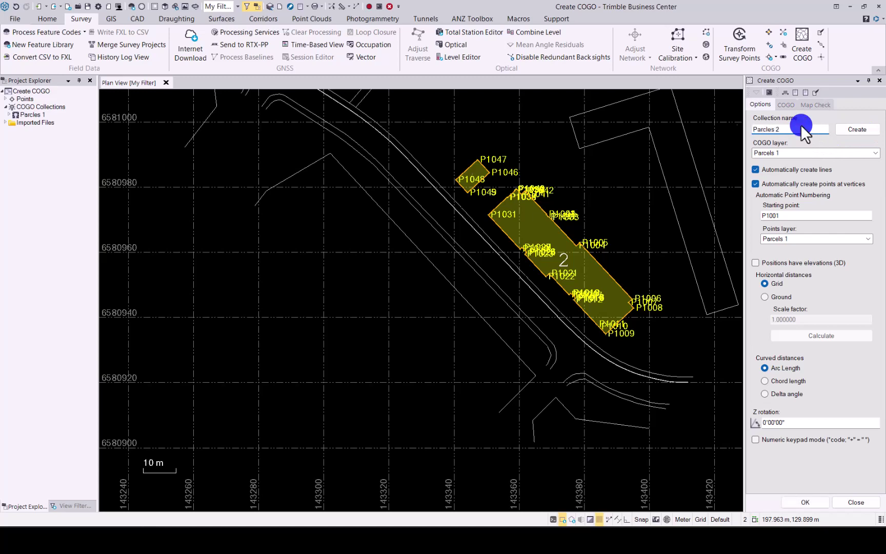
left_click(851, 129)
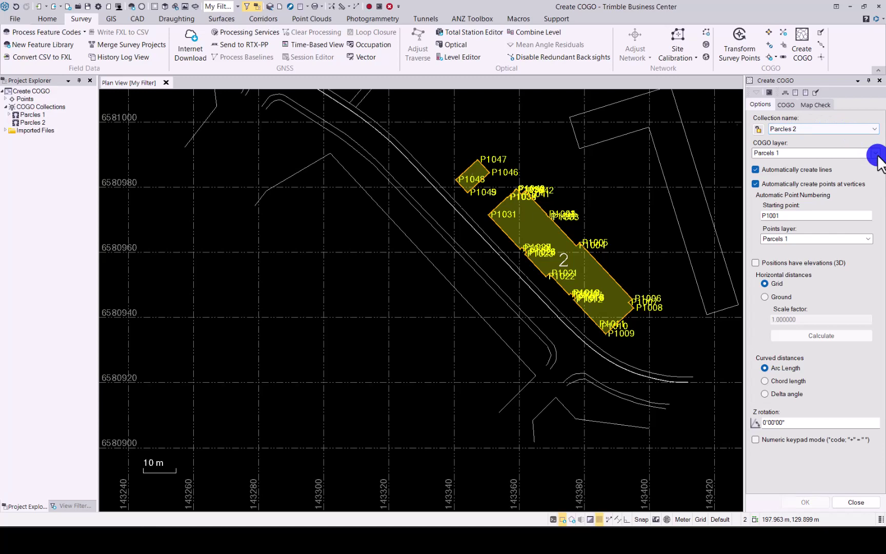
Put Parcles 2 lines and points on layer Parcels 2, numbering from P2001
left_click(876, 153)
left_click(788, 180)
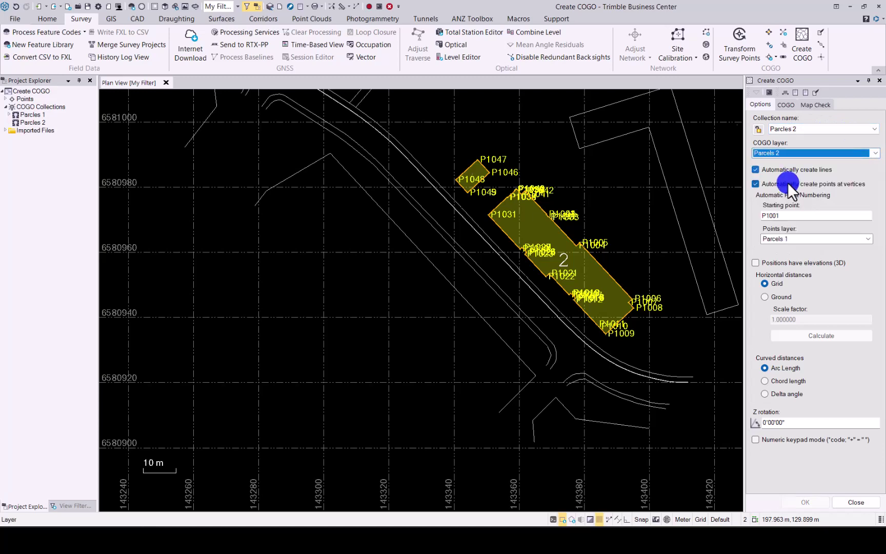
left_click(772, 215)
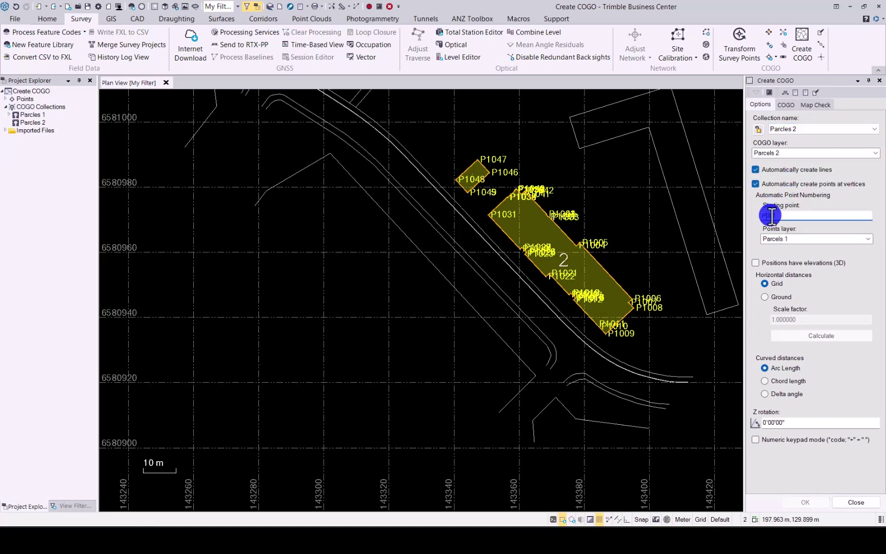
key("Tab")
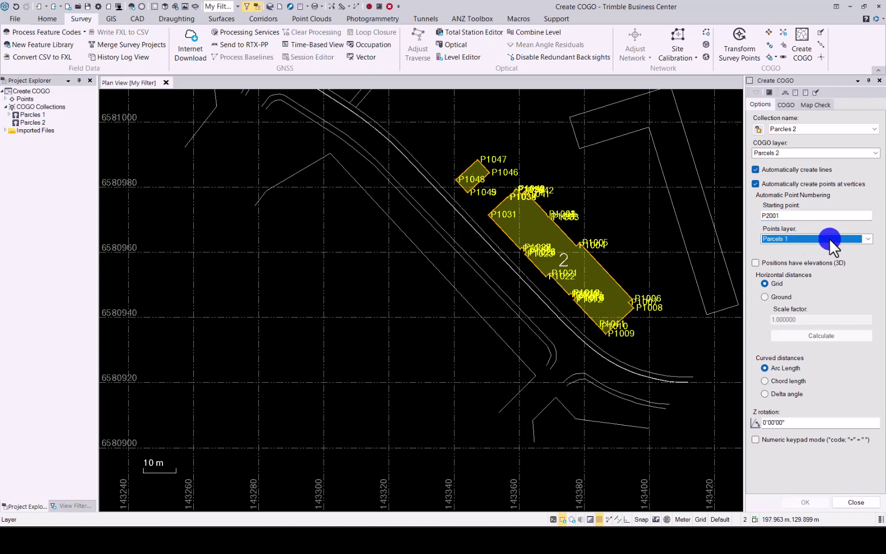
left_click(872, 240)
left_click(785, 267)
left_click(786, 106)
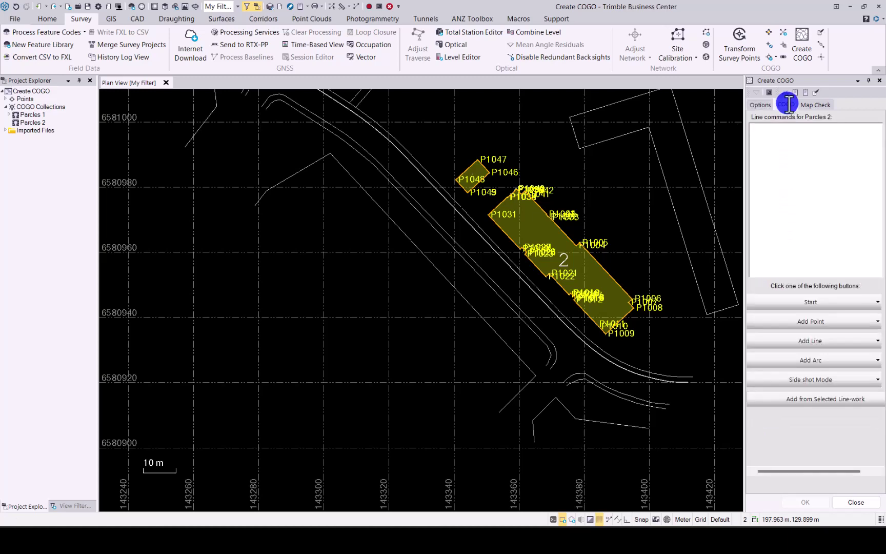
Convert the angled outline left of the road into Parcles 2 line commands, creating P2001–P2006
left_click(345, 169)
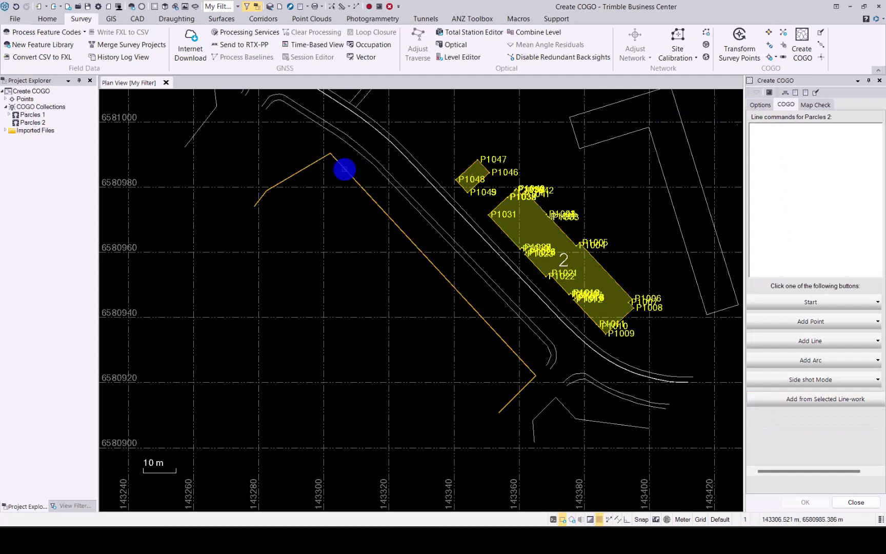
left_click(813, 398)
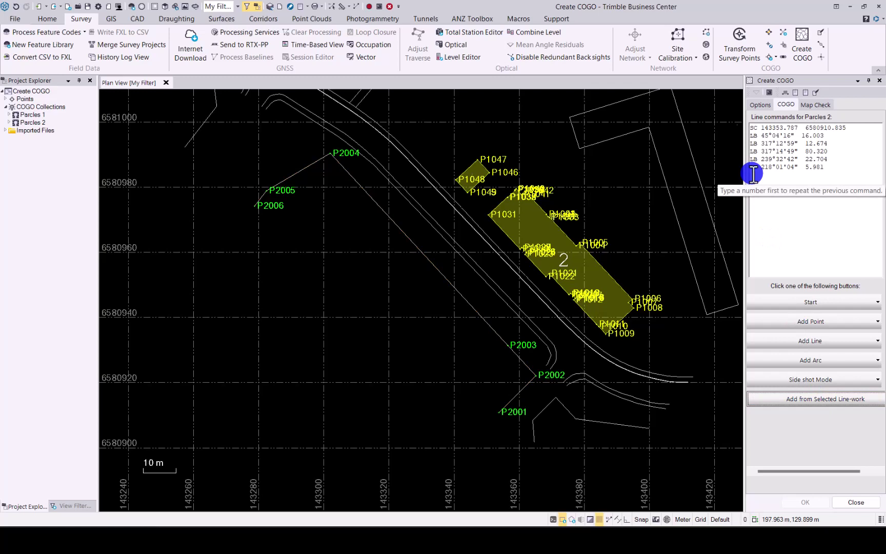
left_click(753, 174)
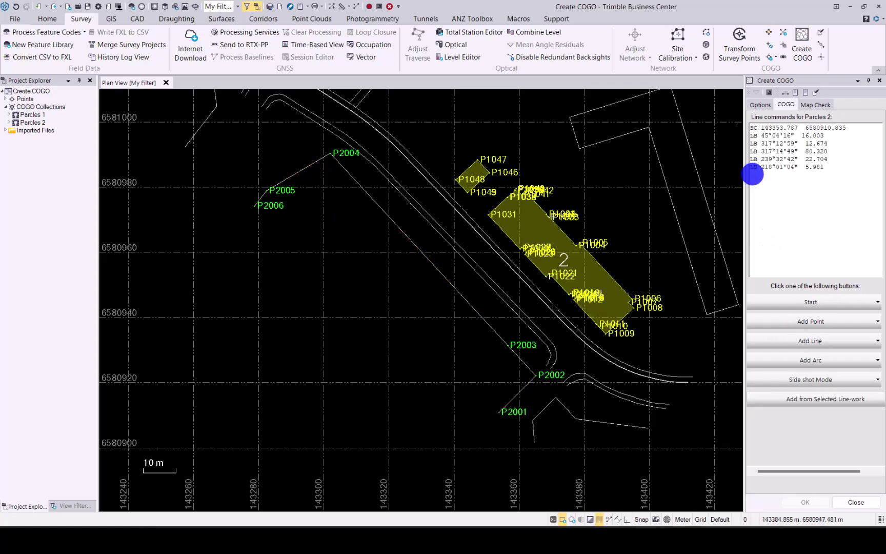
Add azimuth-and-length lines through new corners P2007, P2008 and P2009, closing back at P2001
left_click(878, 343)
left_click(782, 352)
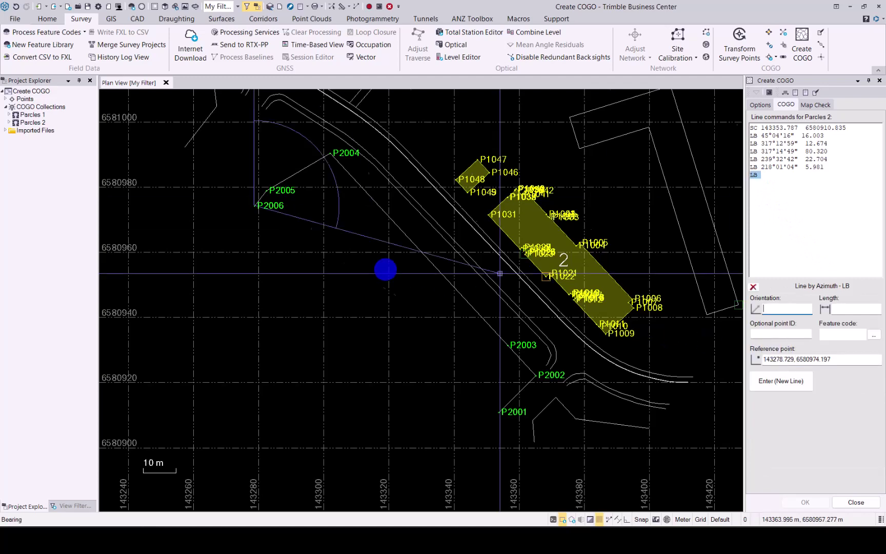
left_click(299, 251)
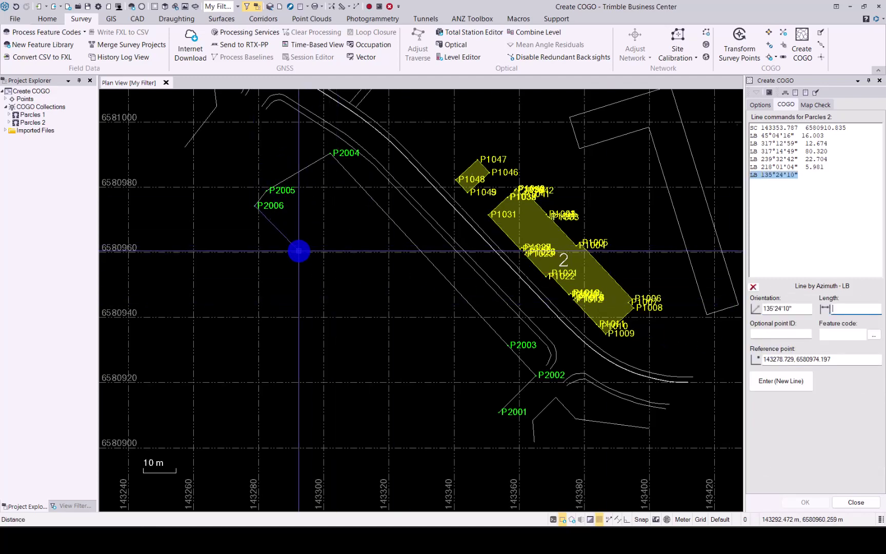
left_click(299, 251)
key("Return")
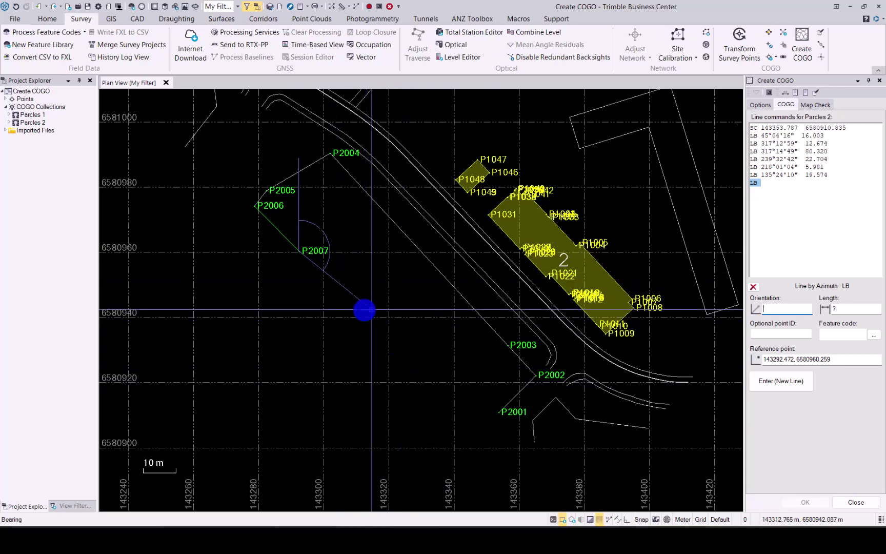
left_click(371, 311)
left_click(371, 311)
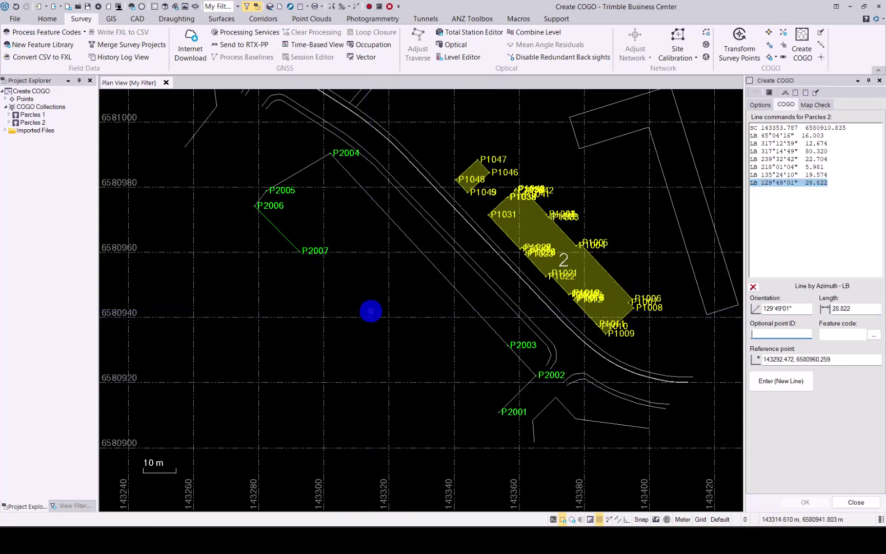
left_click(440, 366)
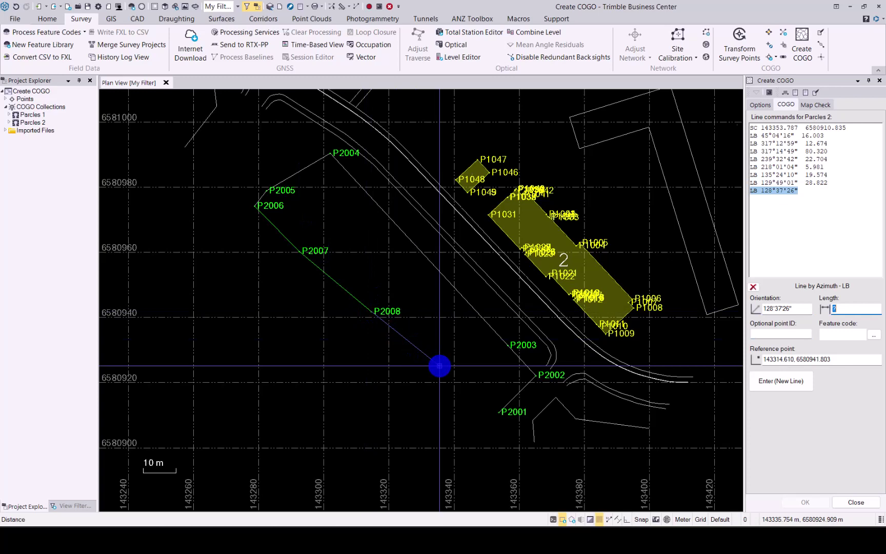
left_click(439, 365)
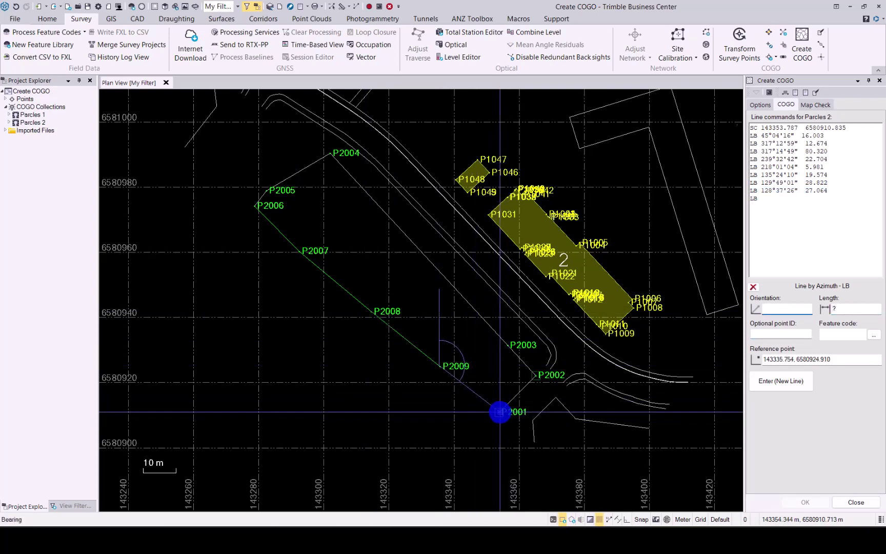
left_click(500, 411)
left_click(500, 412)
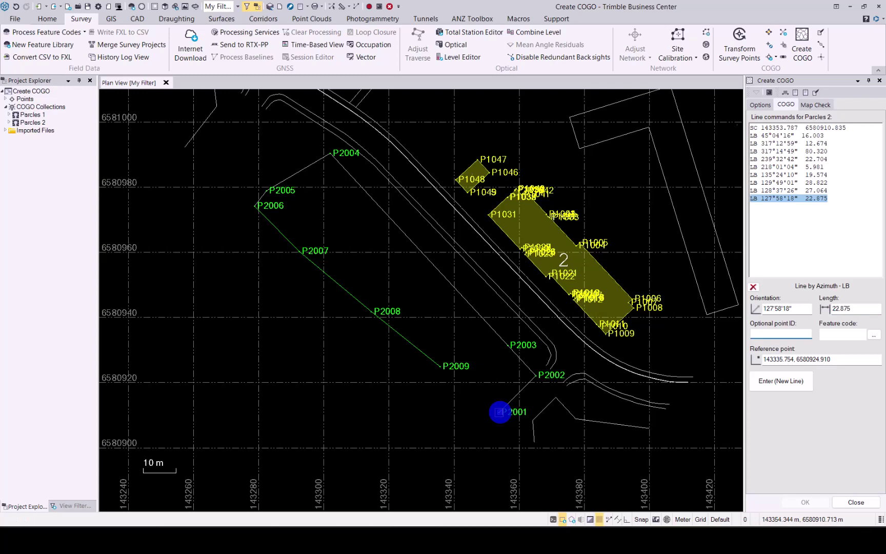
left_click(500, 411)
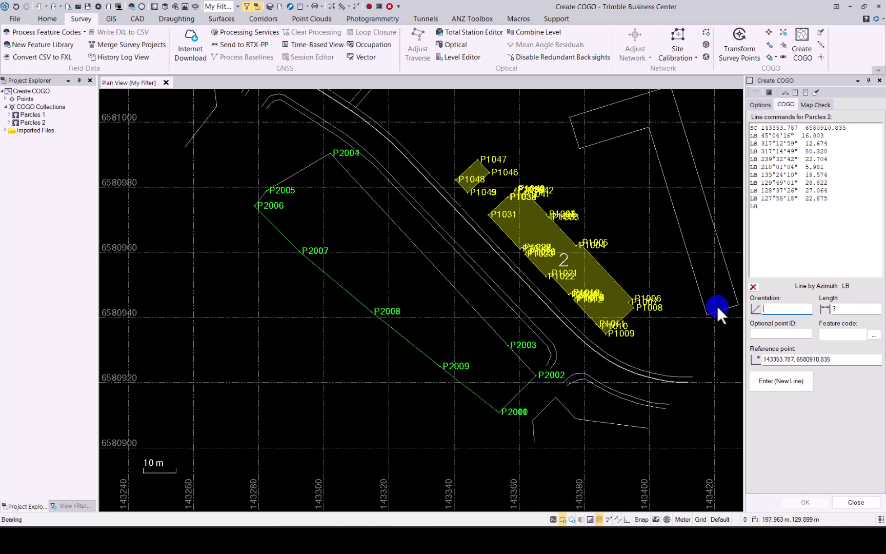
left_click(753, 287)
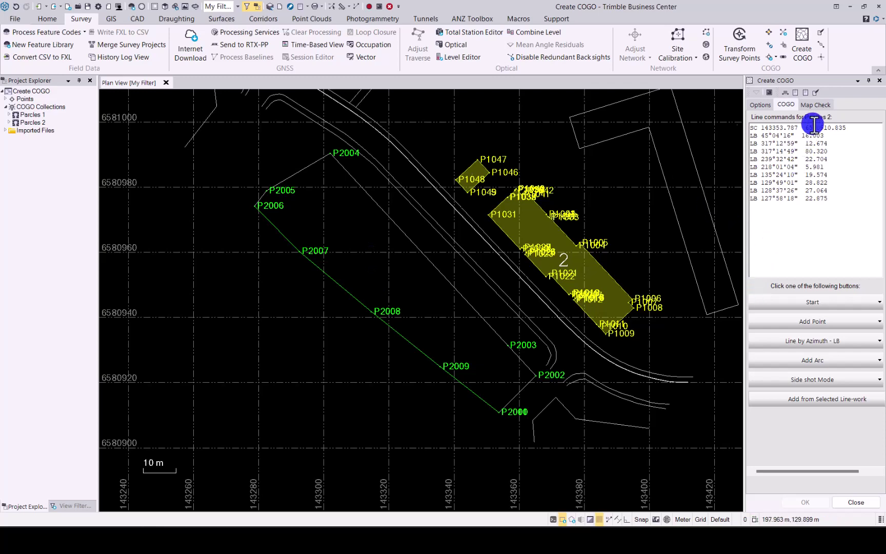
Create parcel 1 on layer Parcels 2 from the closed green boundary line string
left_click(820, 104)
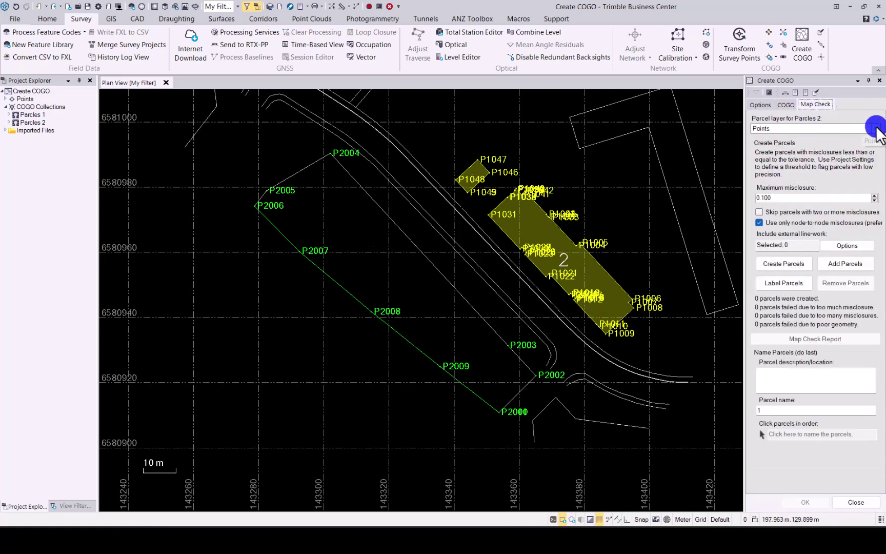
left_click(876, 128)
left_click(791, 159)
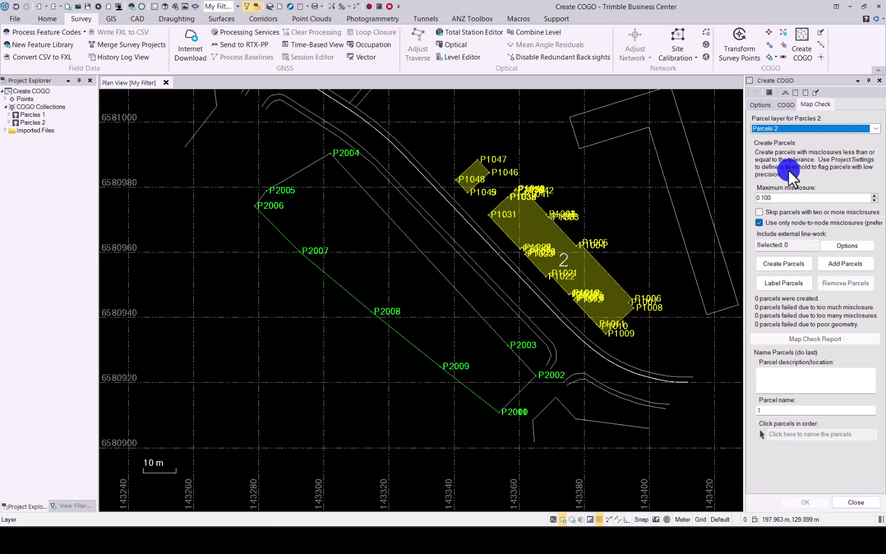
left_click(790, 244)
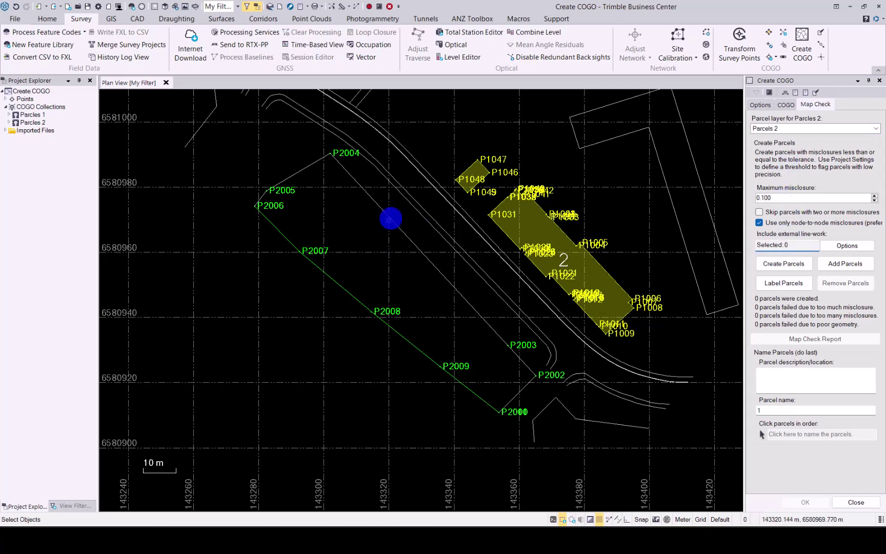
left_click(391, 219)
left_click(441, 227)
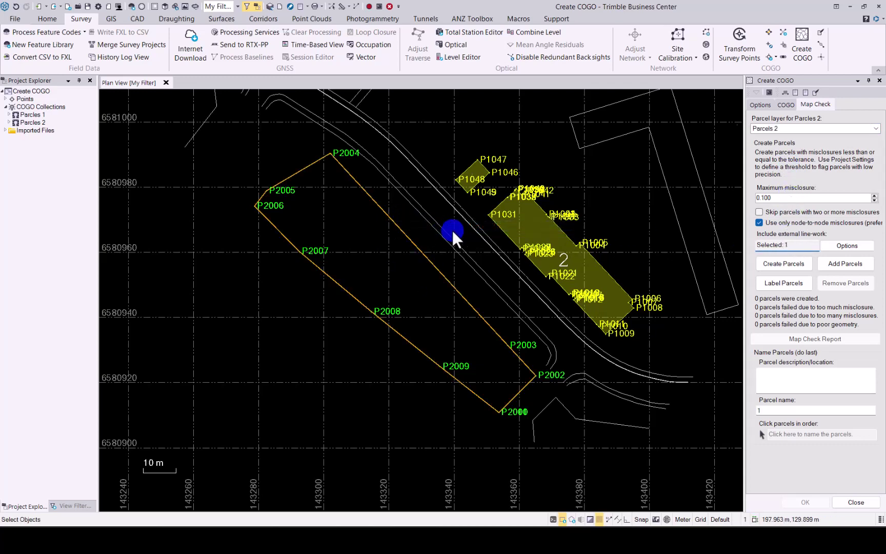
left_click(790, 262)
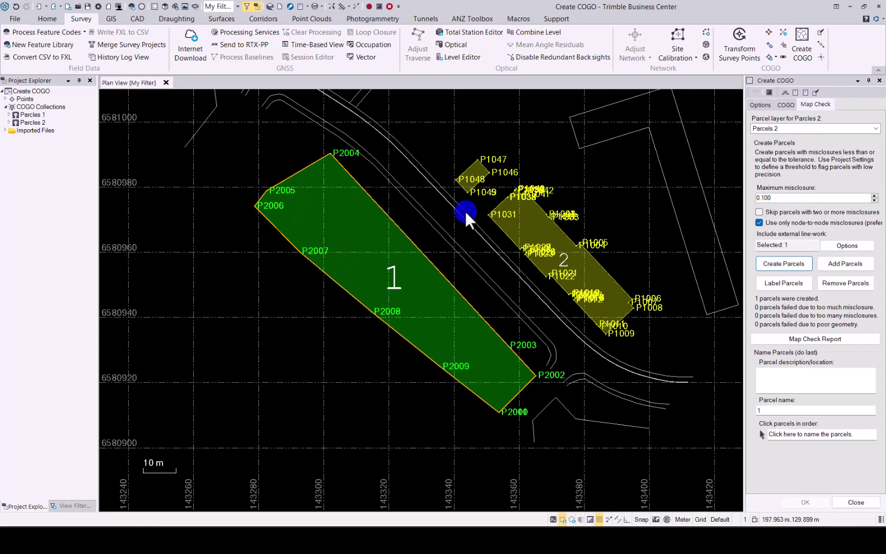
Pan and zoom the plan to centre the L-shaped outline
middle_click_drag(570, 186, 349, 312)
scroll(364, 312, "up", 1)
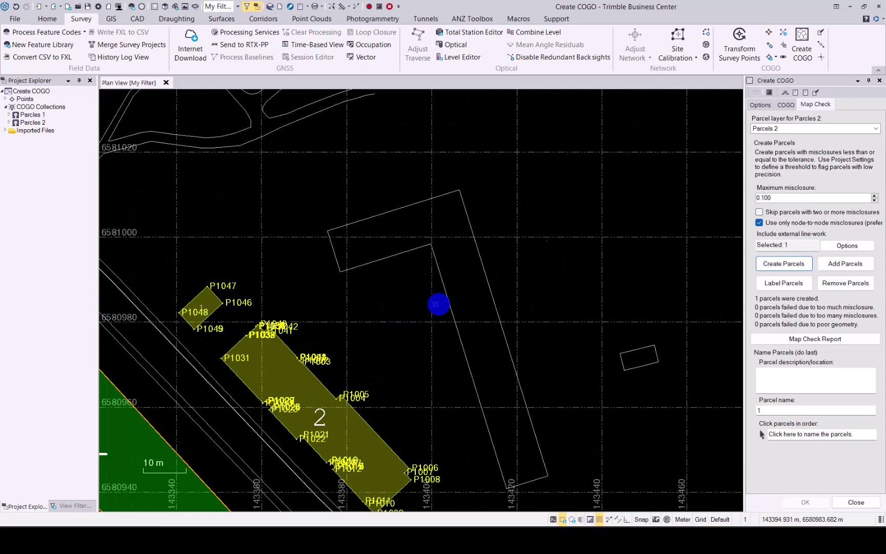
middle_click_drag(438, 304, 406, 257)
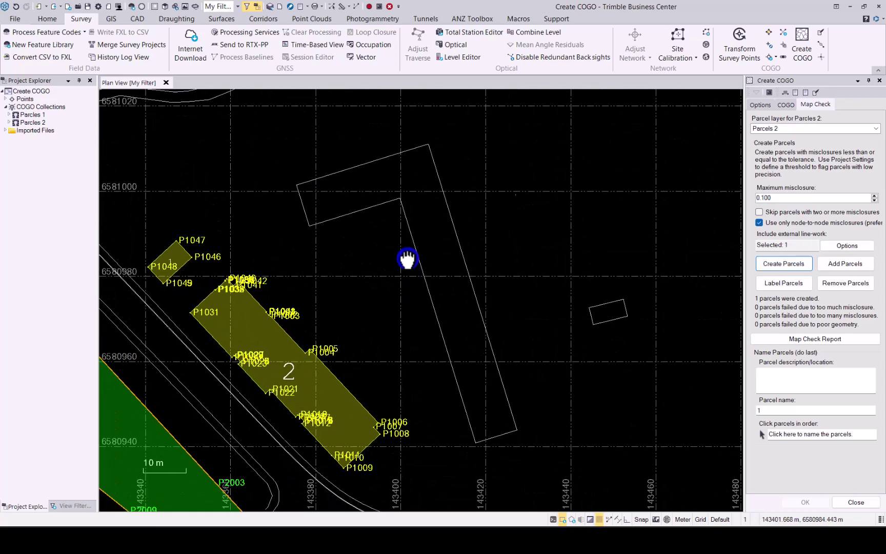
Start a third COGO collection, naming it and putting its lines on layer Parcels 3
left_click(761, 104)
left_click(863, 129)
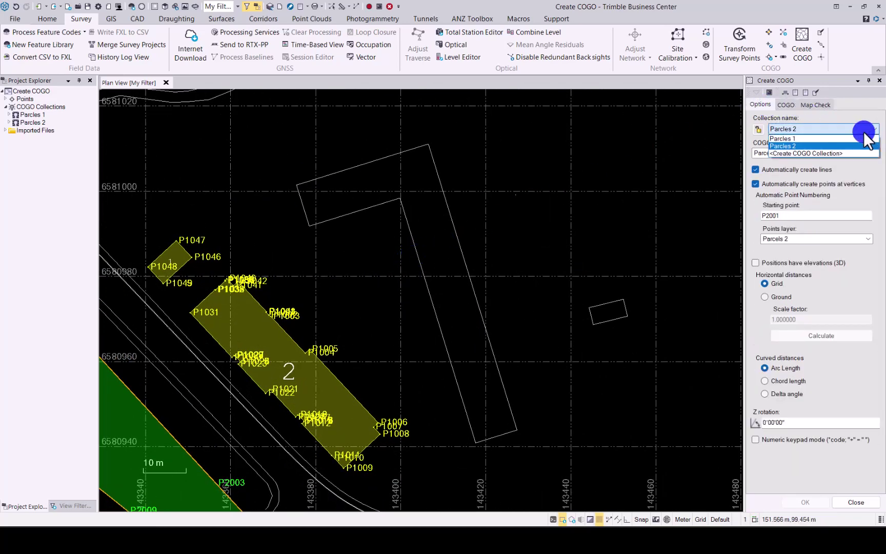
left_click(799, 151)
type("Parcles 3")
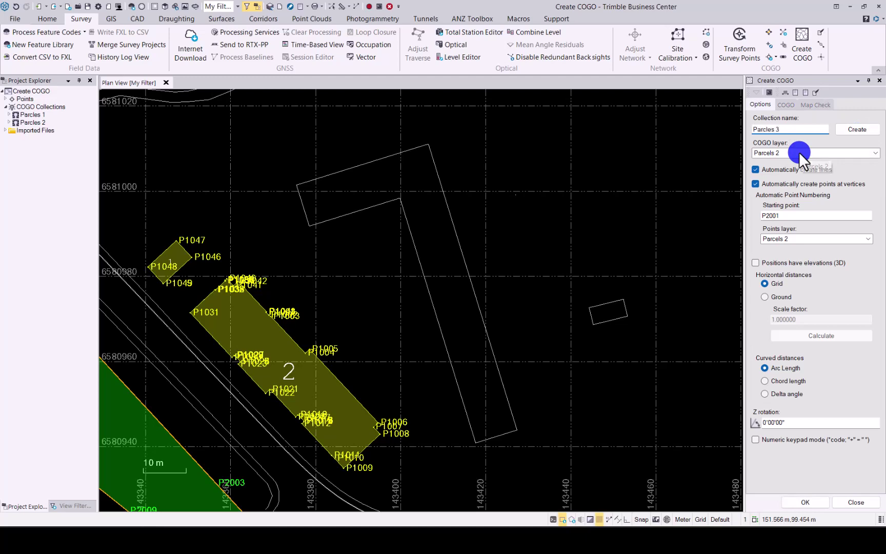
left_click(876, 152)
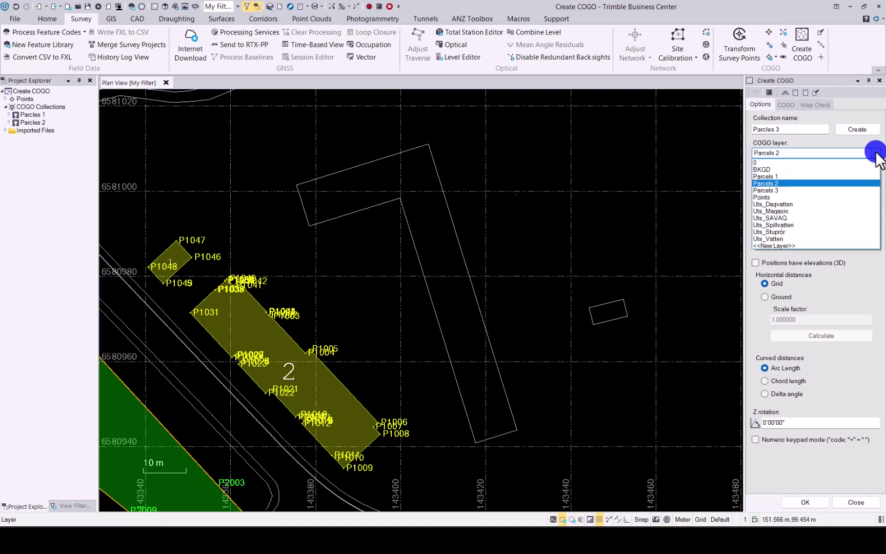
left_click(780, 190)
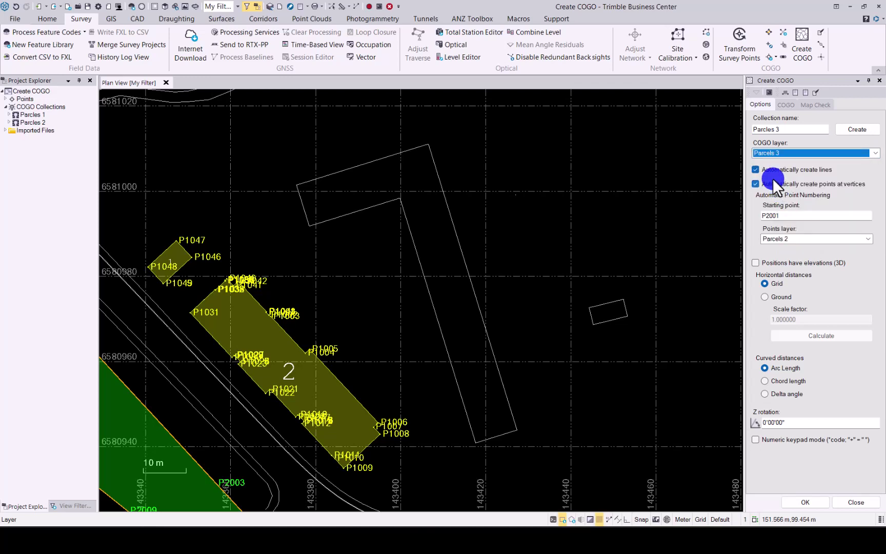
Number its points from P3001 on layer Parcels 3 and create the collection
double_click(769, 216)
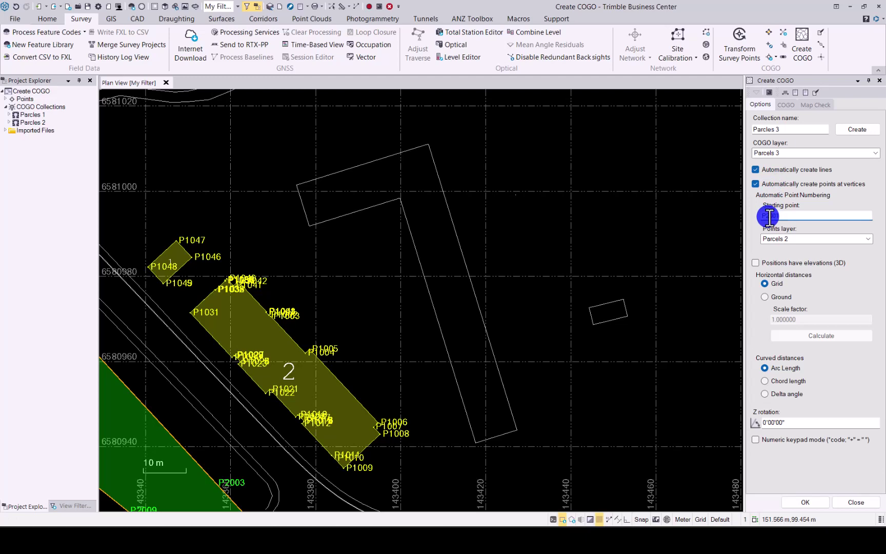
type("P3001")
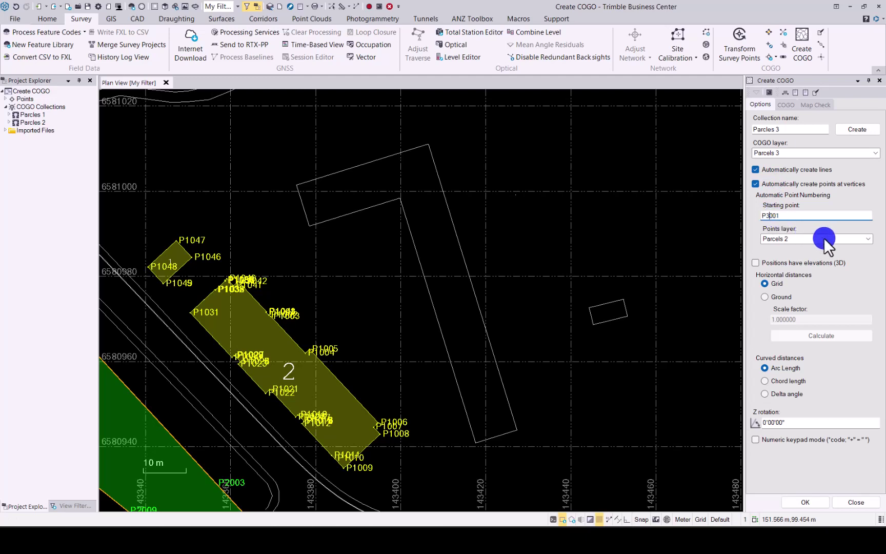
left_click(869, 239)
left_click(778, 262)
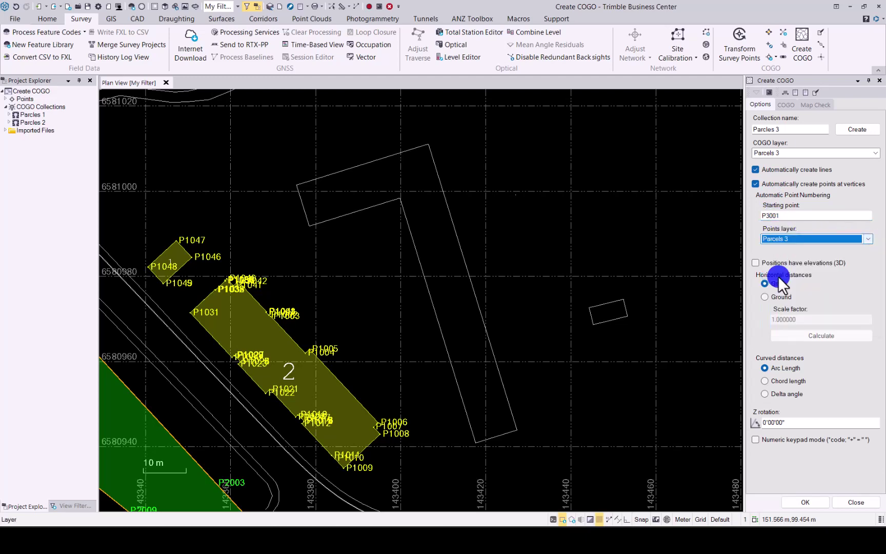
left_click(788, 103)
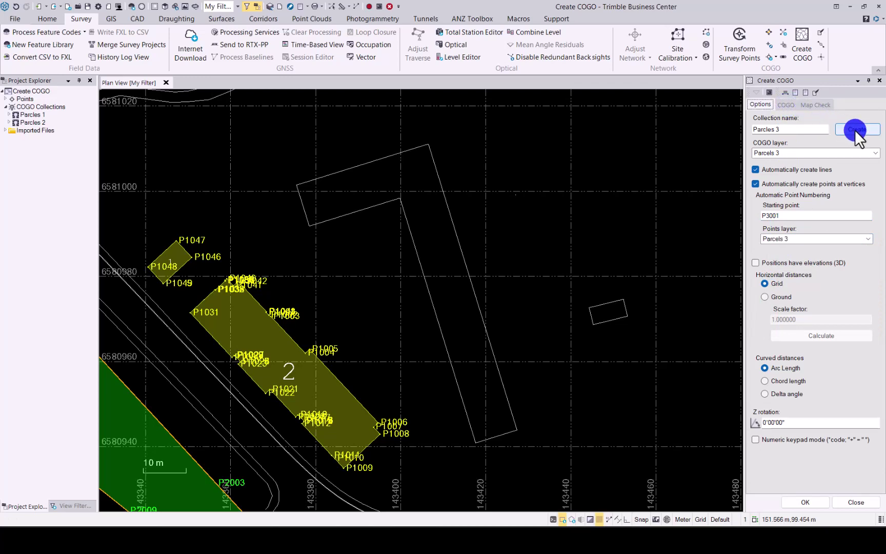
left_click(854, 129)
left_click(790, 103)
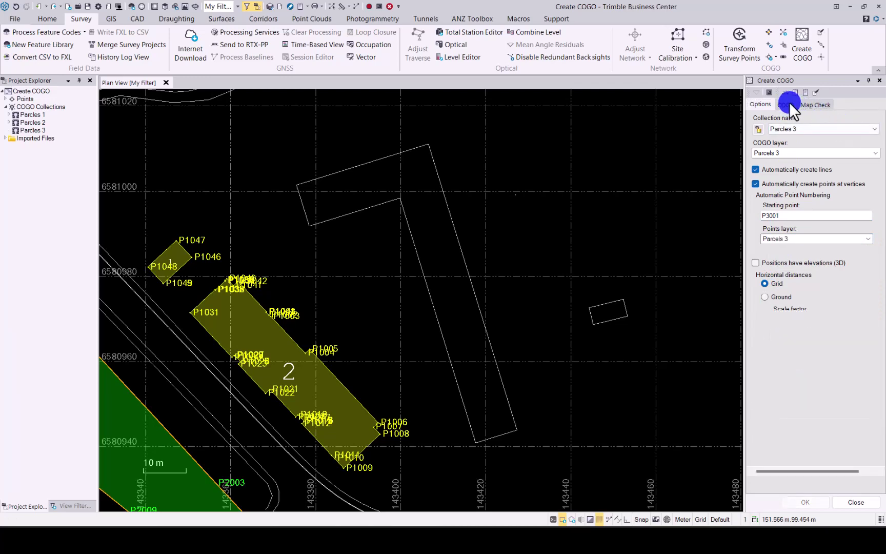
Convert the L-shaped outline into Parcels 3 line commands, creating corner points through P3008
left_click(439, 174)
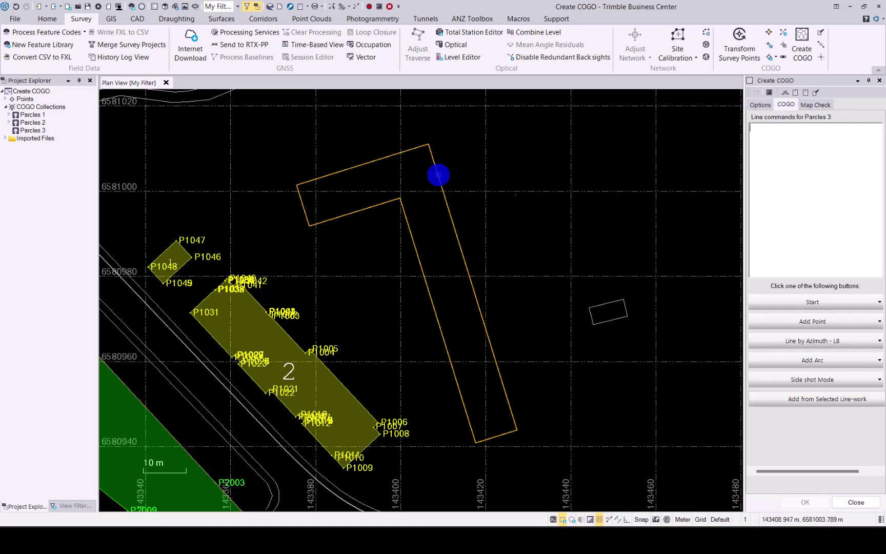
left_click(803, 397)
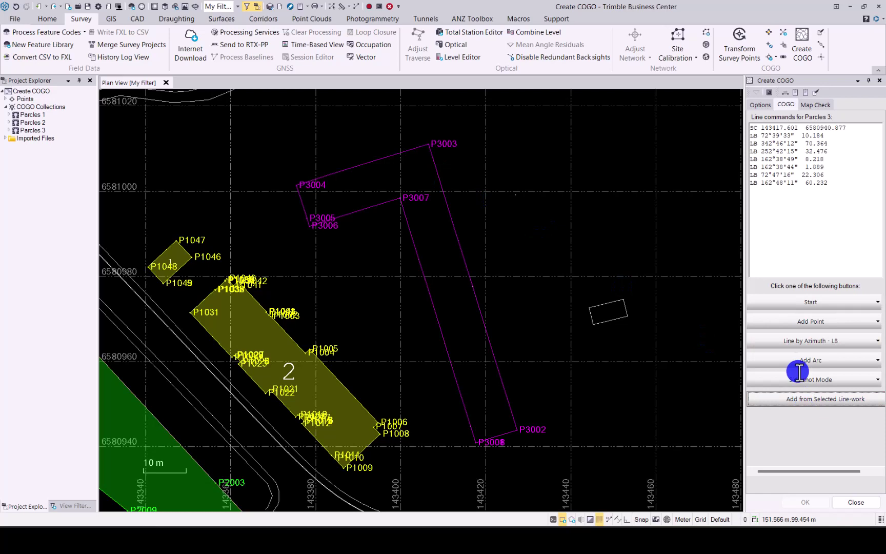
left_click(758, 200)
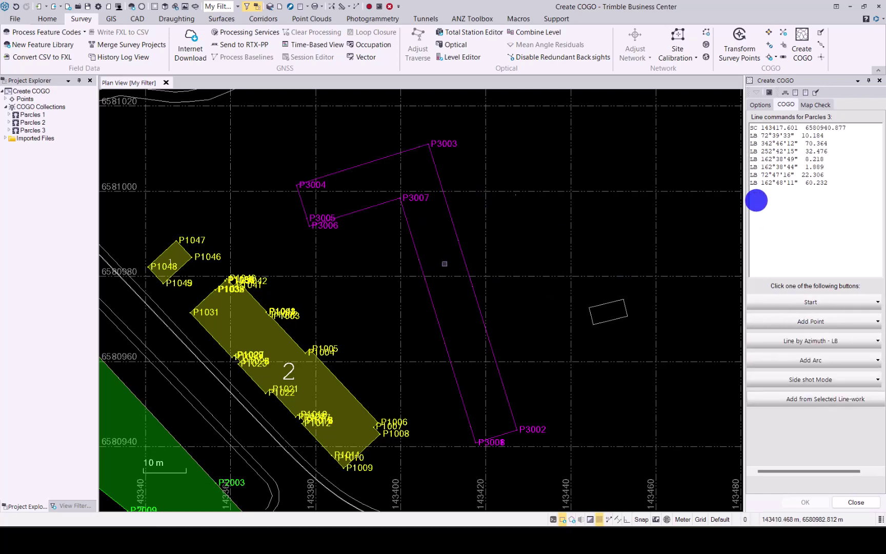
Start a new traverse at point P3009 inside the L-shaped parcel
left_click(876, 304)
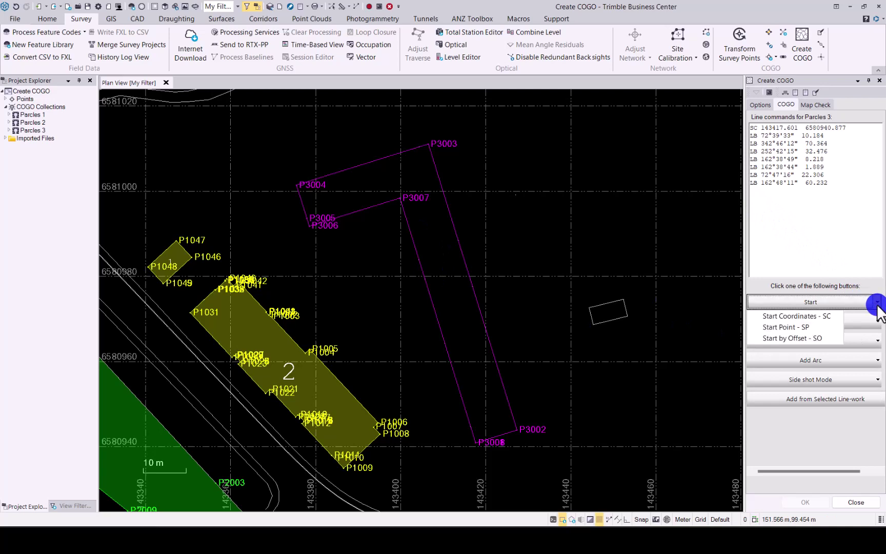
left_click(808, 316)
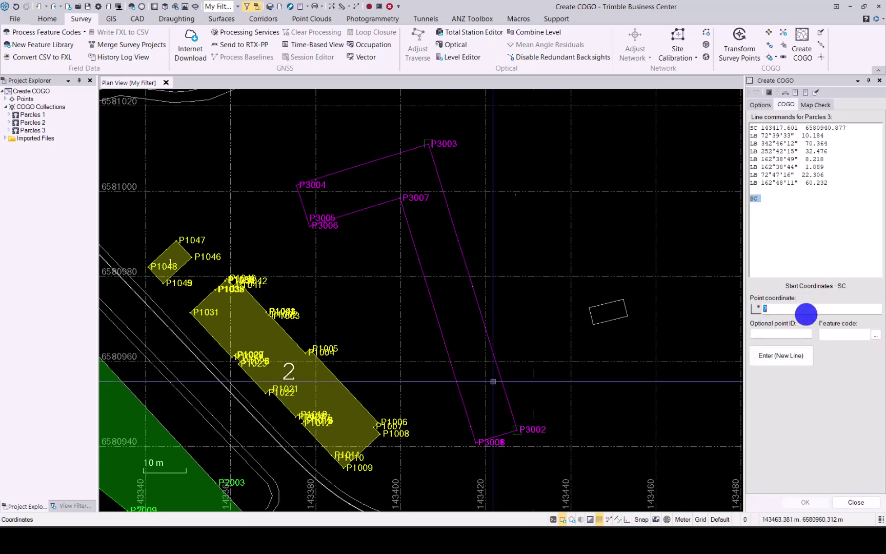
left_click(416, 222)
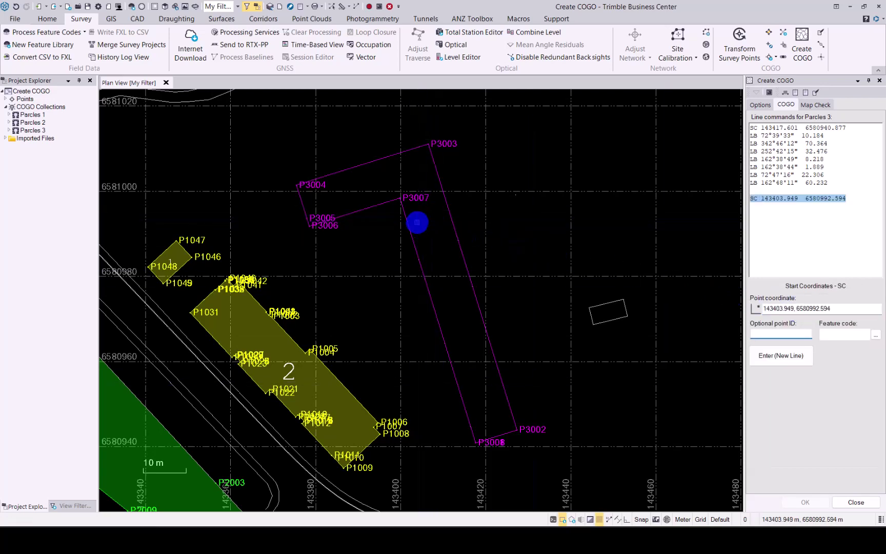
key("Return")
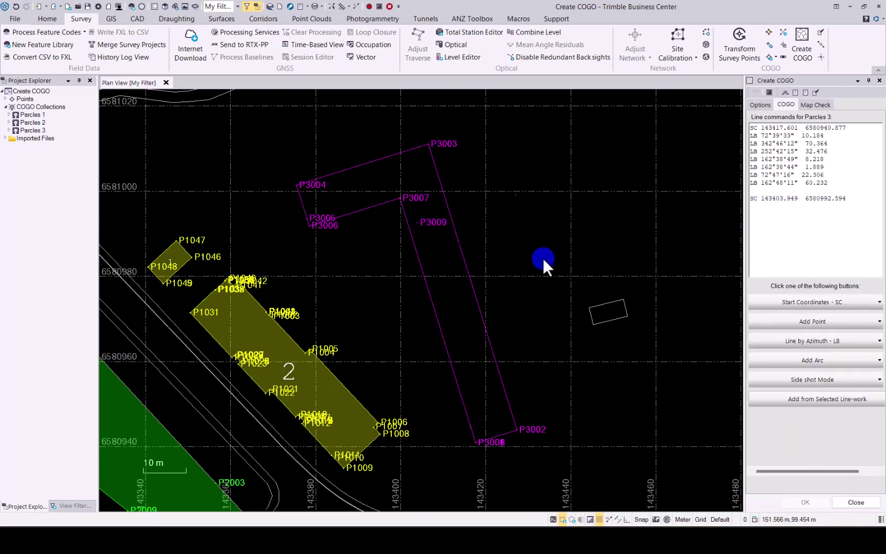
Add azimuth lines of 43.766 and 6.194 from P3009, creating P3010 and P3011
left_click(837, 342)
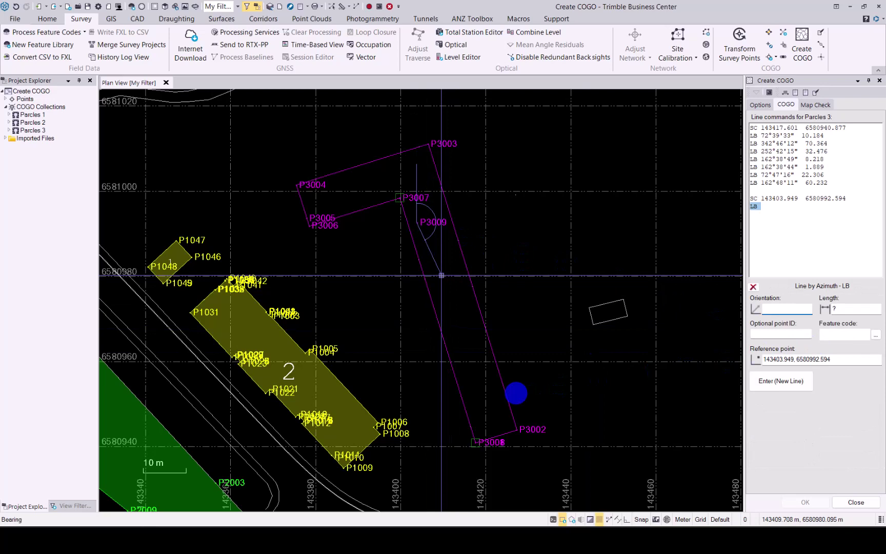
left_click(471, 399)
left_click(472, 399)
key("Return")
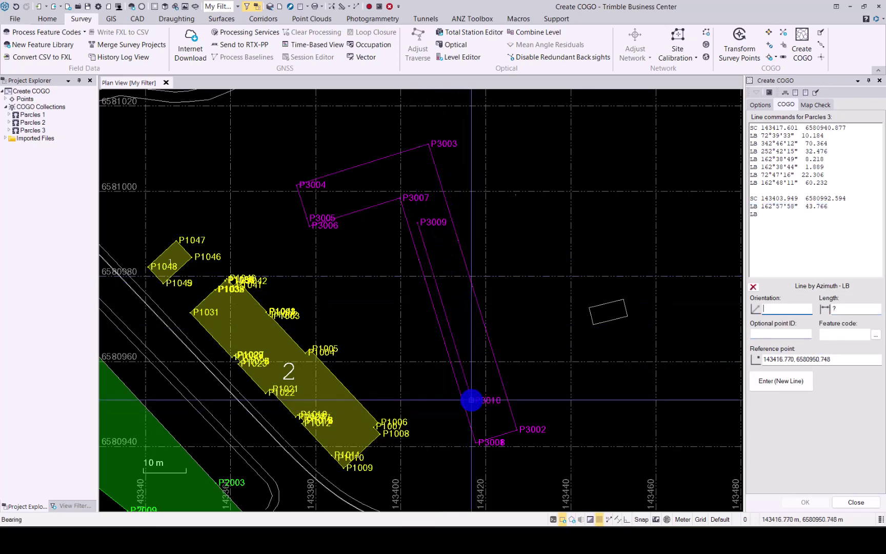
left_click(497, 393)
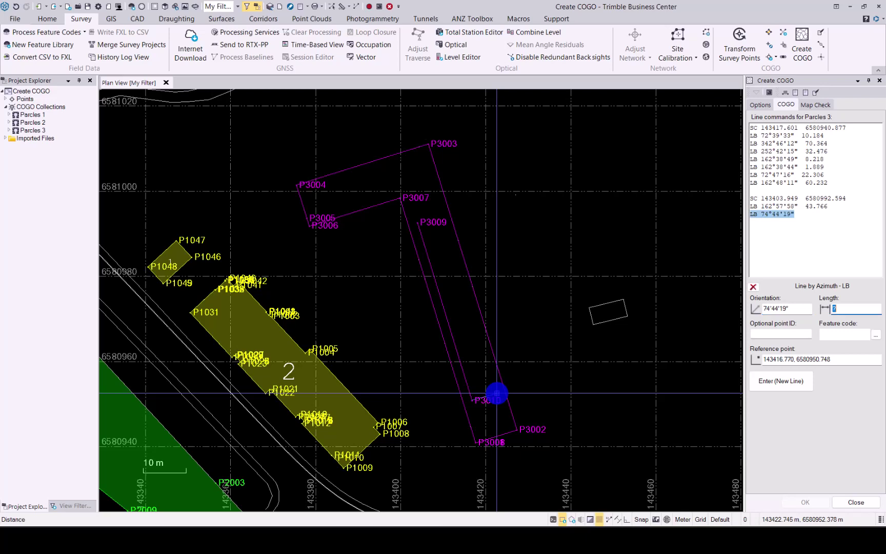
key("Return")
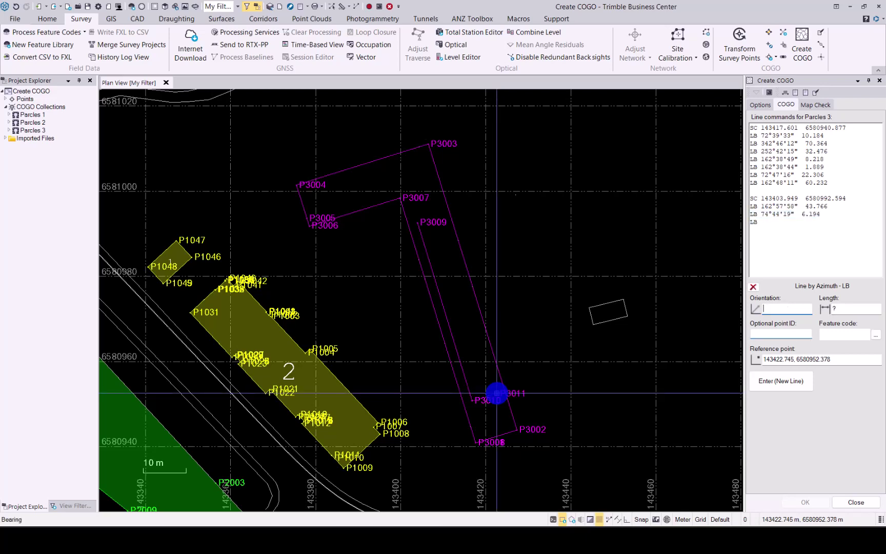
Add lines of 43.312 and 5.860 through P3012, closing the inner strip at P3009
left_click(441, 219)
left_click(441, 218)
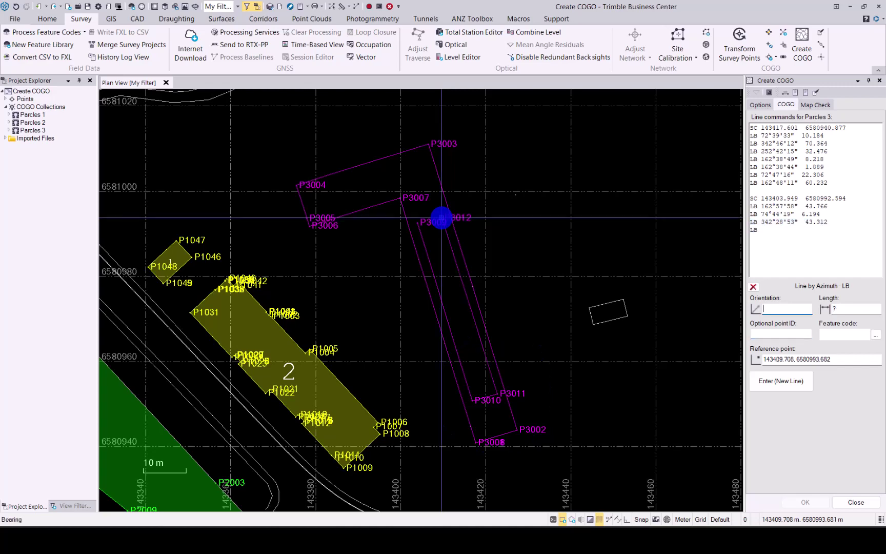
key("Return")
scroll(431, 217, "up", 5)
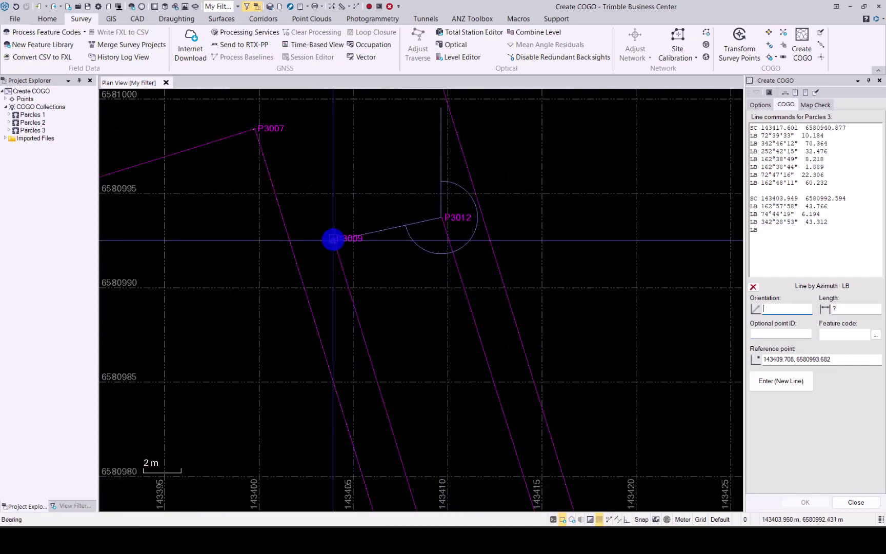
left_click(334, 239)
left_click(333, 239)
key("Return")
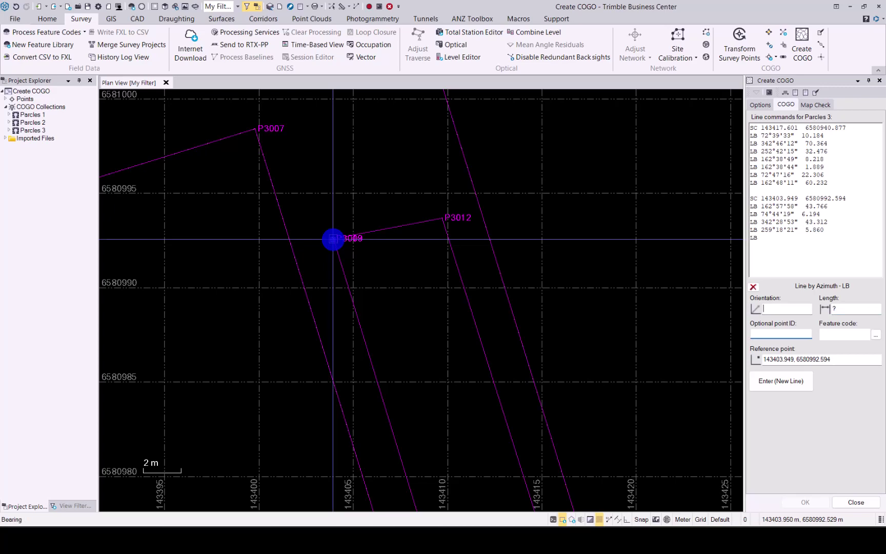
left_click(754, 289)
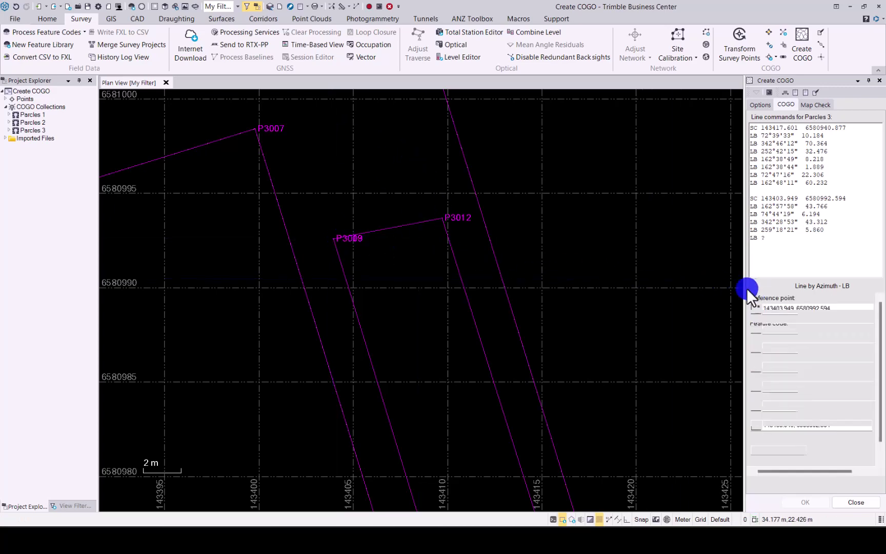
scroll(481, 240, "down", 4)
scroll(614, 254, "down", 5)
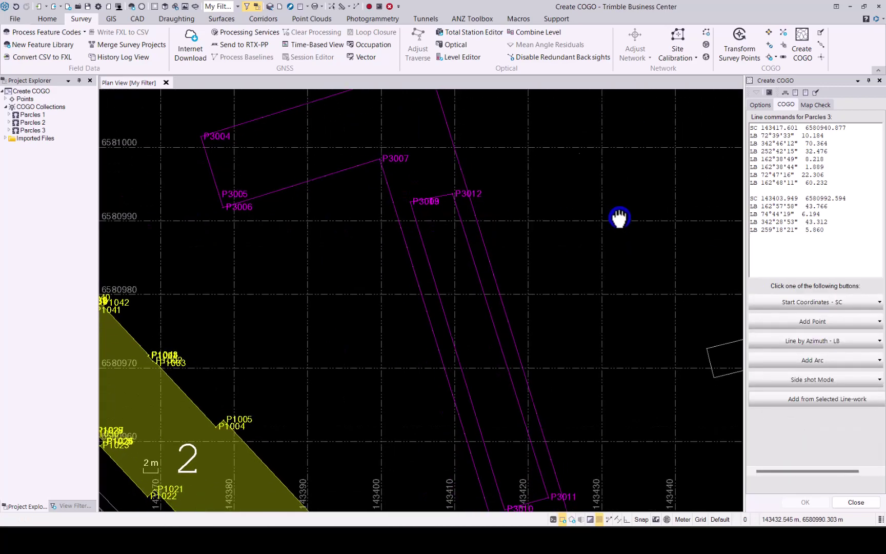
middle_click_drag(548, 242, 550, 251)
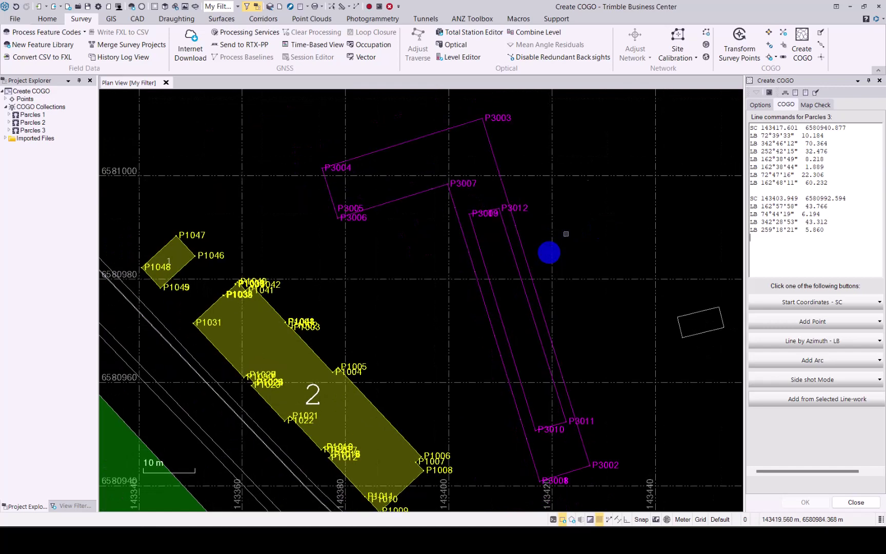
Set the Map Check parcel layer to Parcels 3
left_click(812, 103)
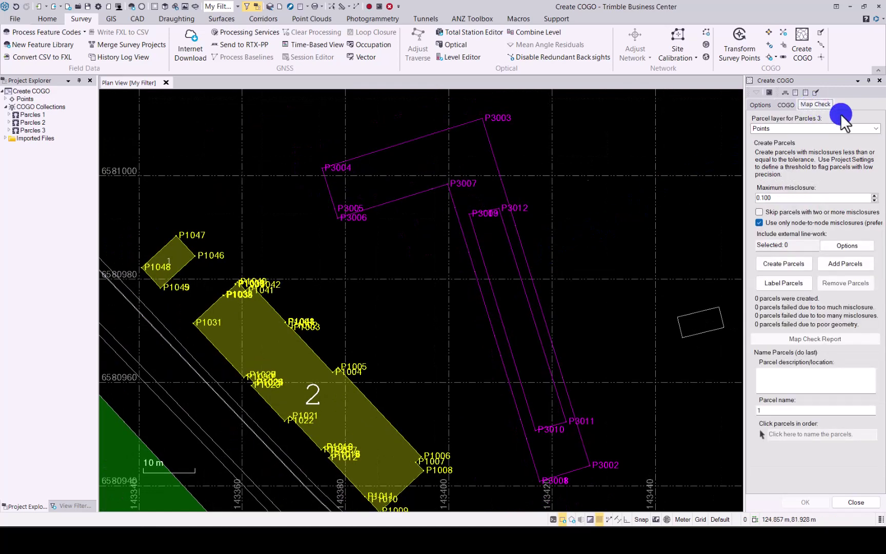
left_click(866, 129)
left_click(767, 165)
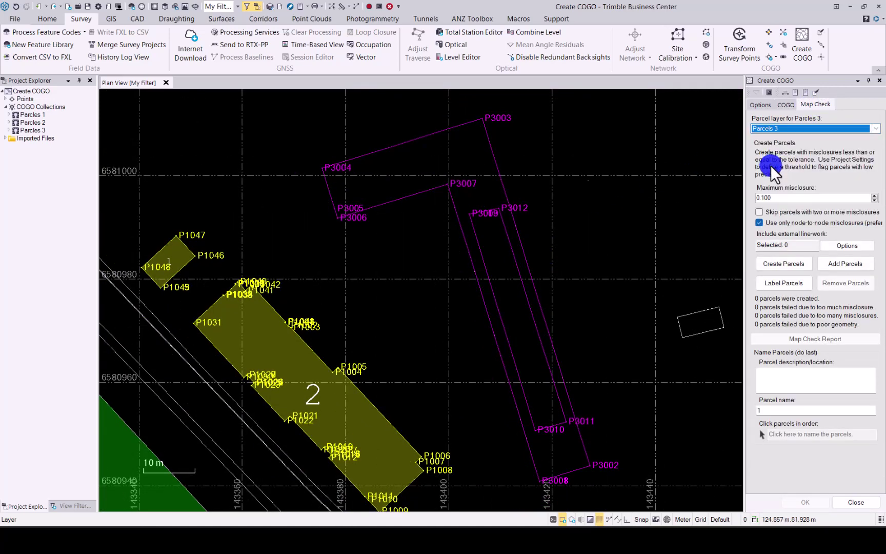
Select the Parcels 3 line 1 and line 2 linestrings and create parcels from them
left_click(796, 245)
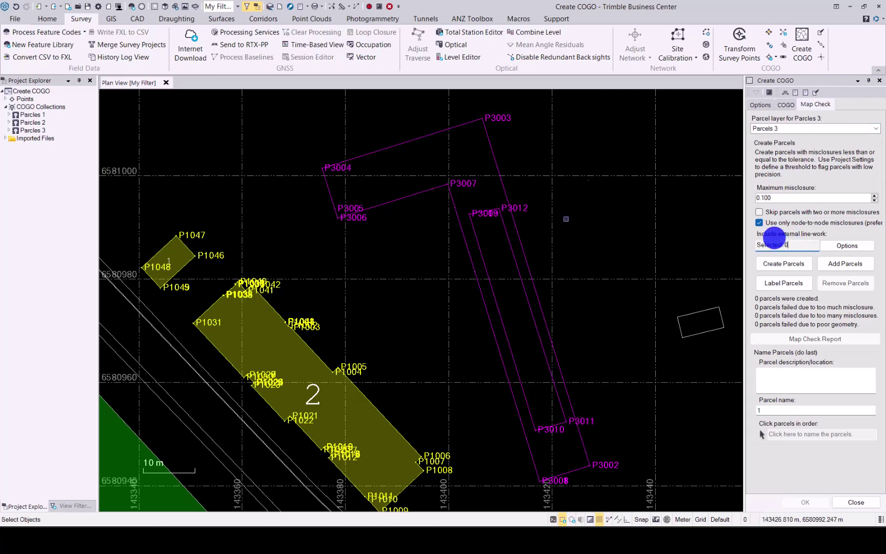
left_click(468, 122)
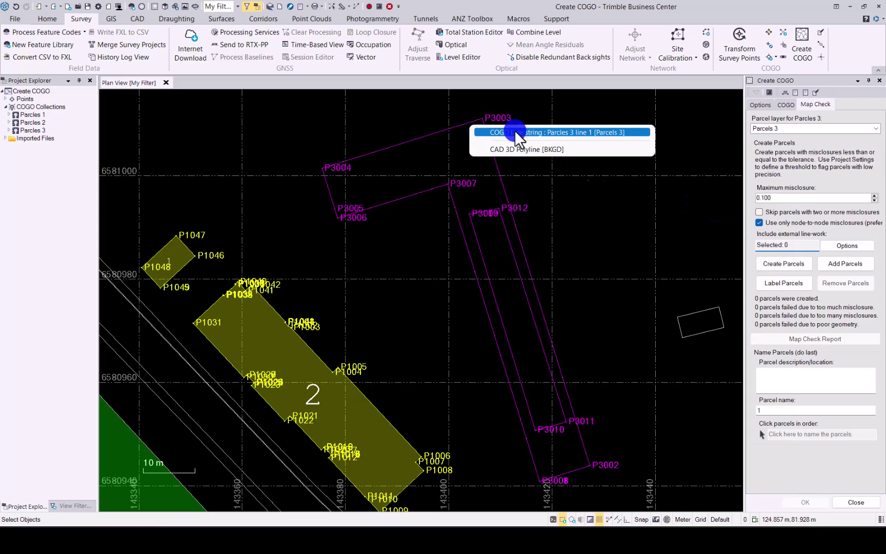
left_click(517, 137)
left_click(489, 211)
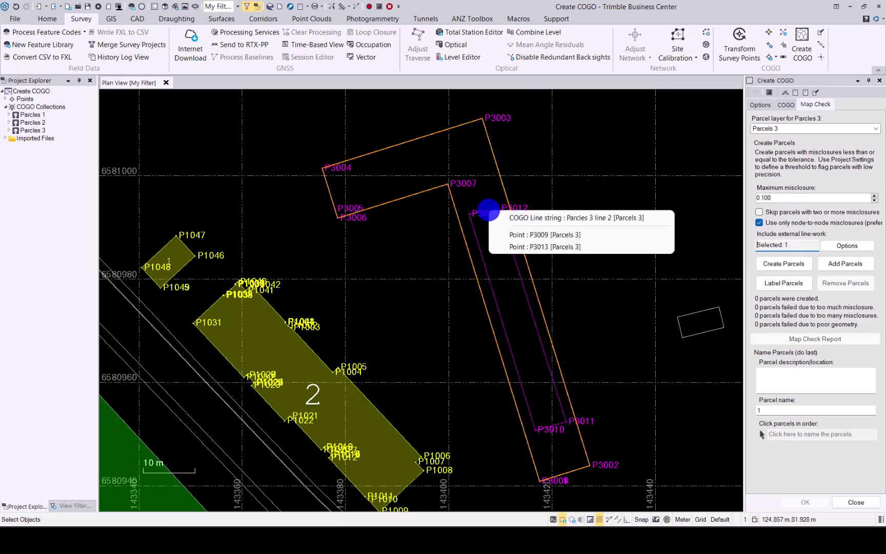
left_click(518, 218)
left_click(792, 264)
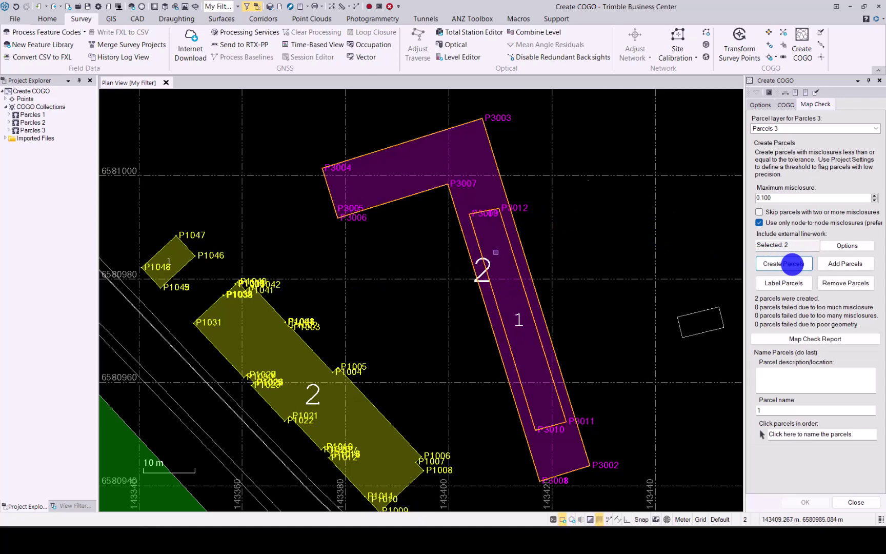
Generate the Map Check Report, showing parcel 1 with 0.000 m misclosure and 261.5 m² area
left_click(827, 339)
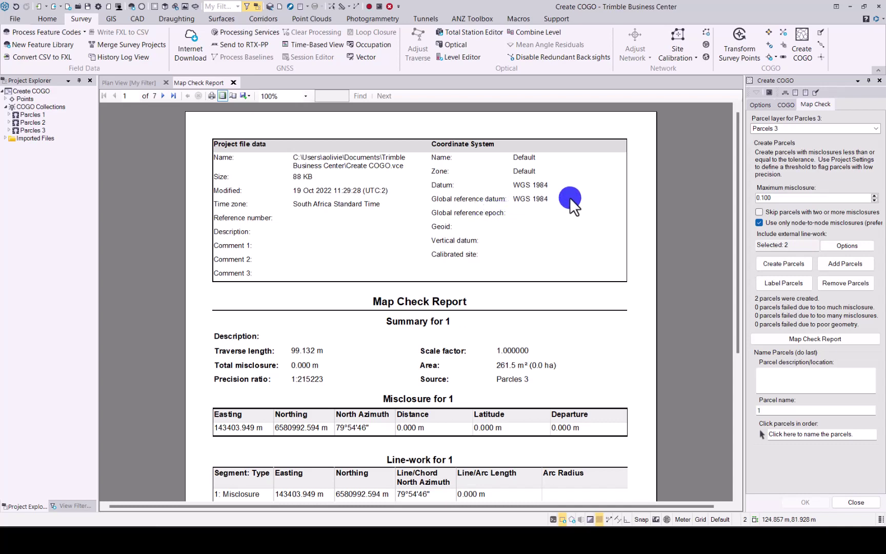
scroll(577, 196, "down", 5)
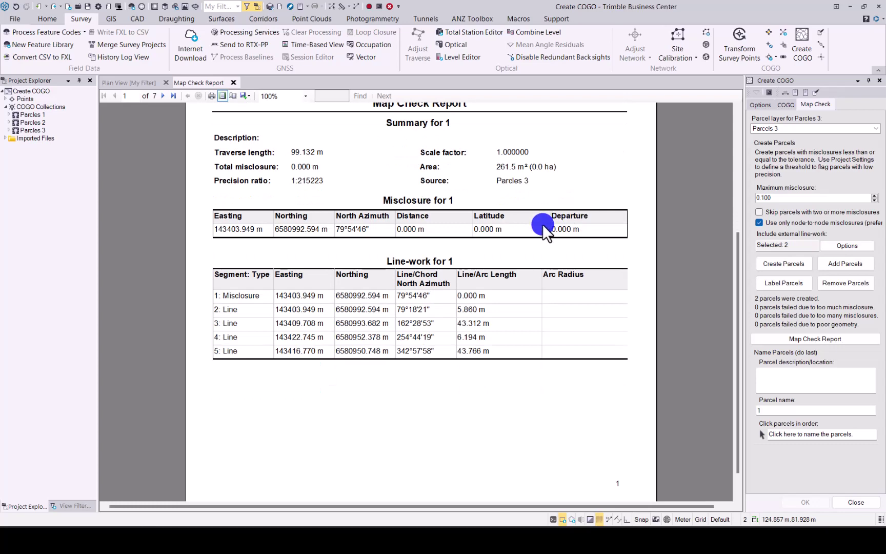
scroll(542, 223, "down", 1)
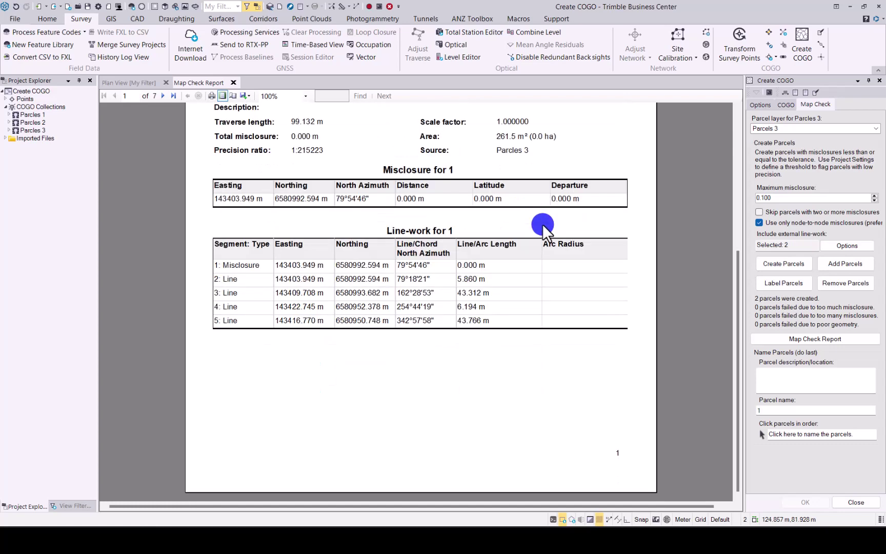
left_click(161, 97)
left_click(160, 97)
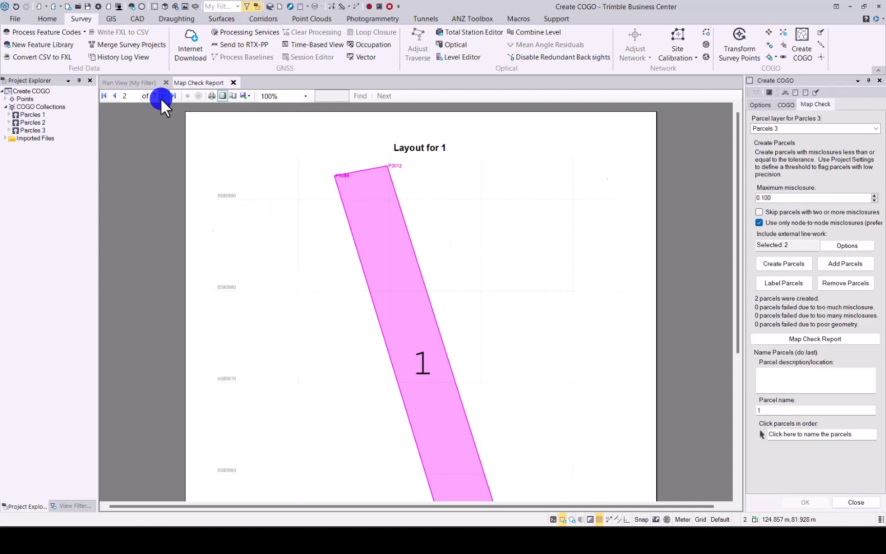
scroll(456, 250, "down", 3)
scroll(455, 250, "down", 3)
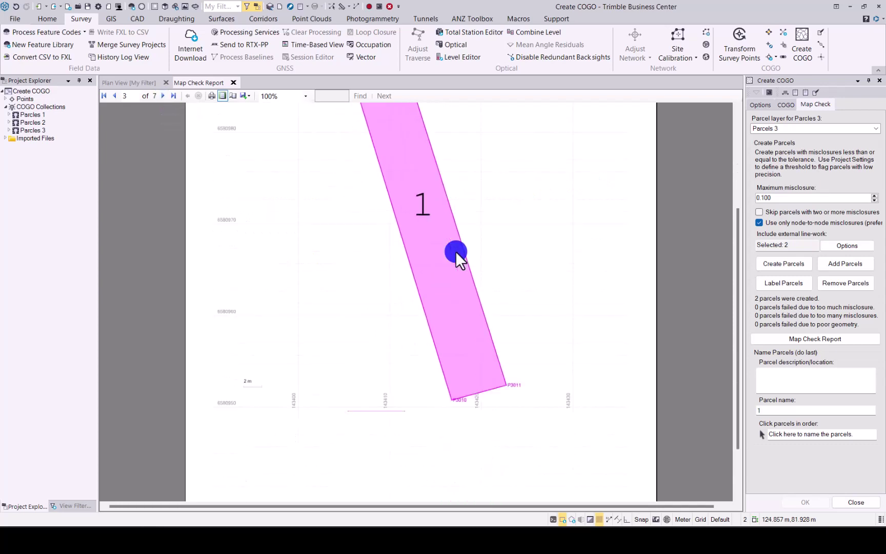
left_click(161, 96)
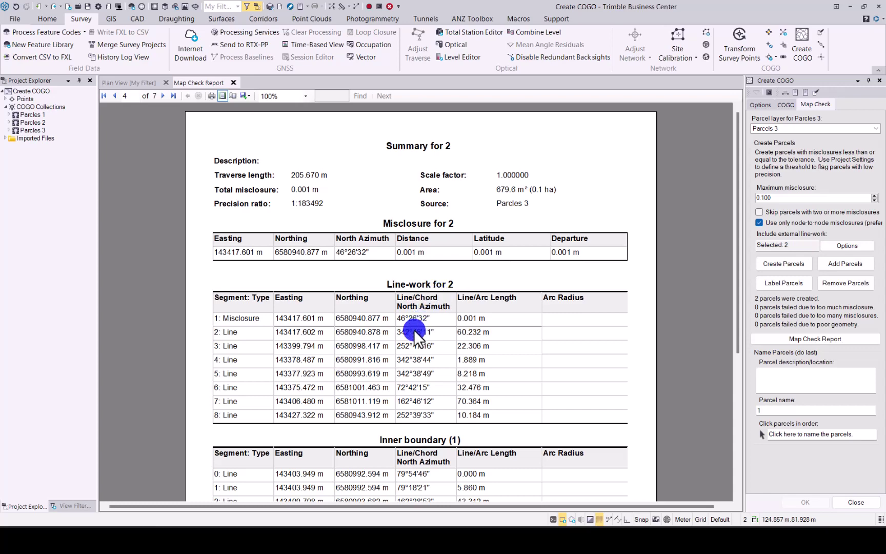
scroll(413, 329, "down", 3)
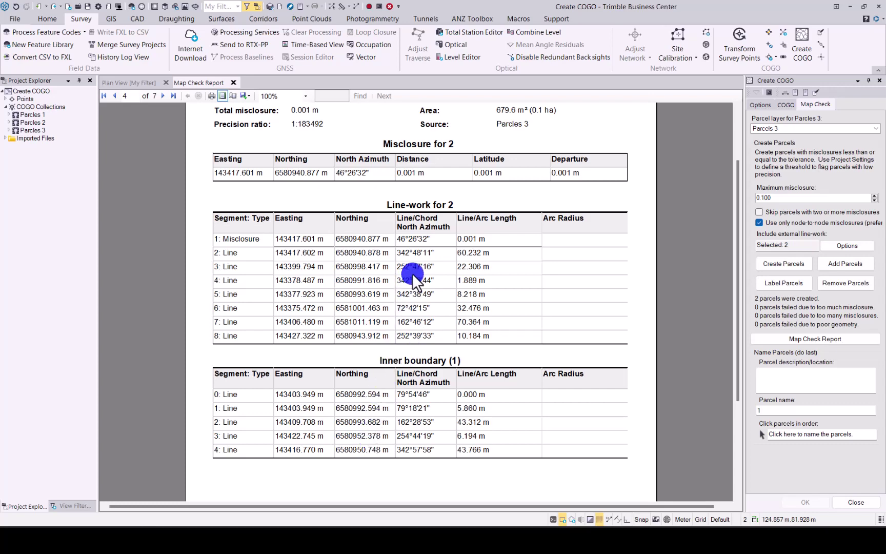
scroll(412, 273, "down", 6)
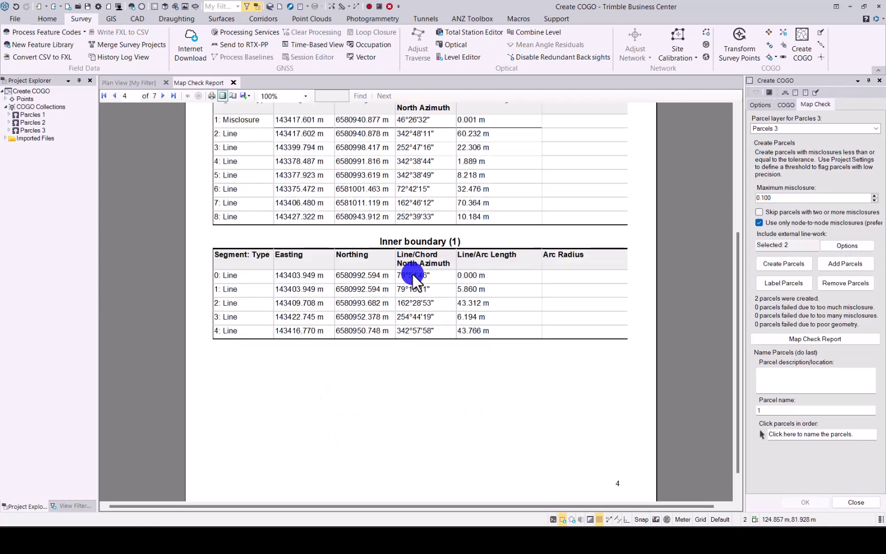
scroll(413, 273, "down", 3)
scroll(317, 182, "down", 5)
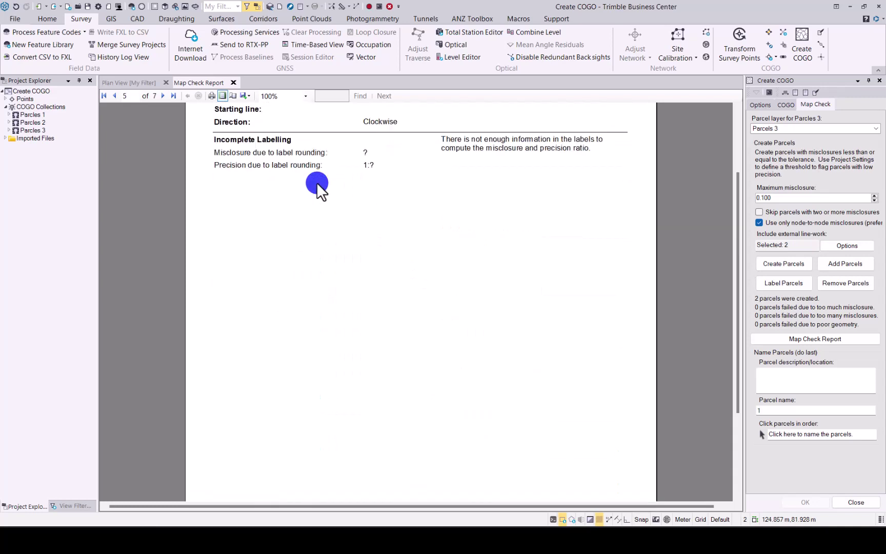
scroll(316, 182, "down", 4)
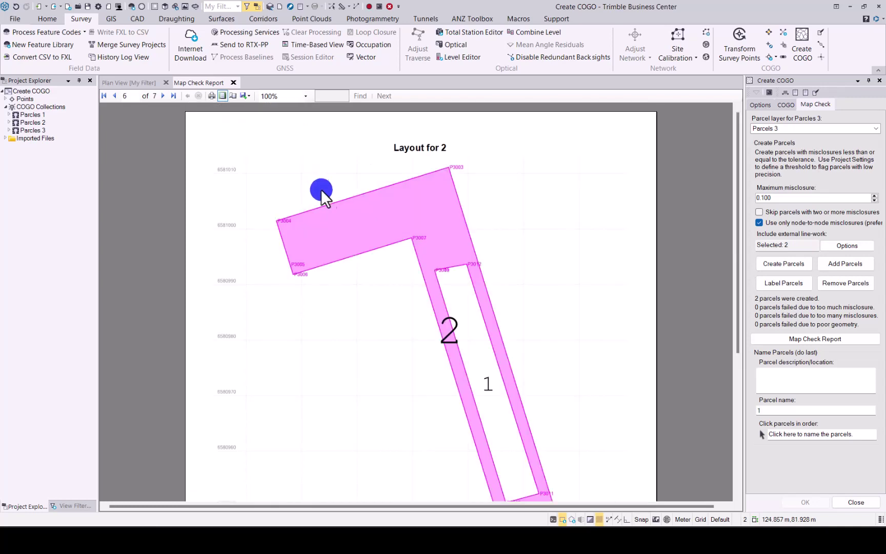
scroll(395, 309, "down", 3)
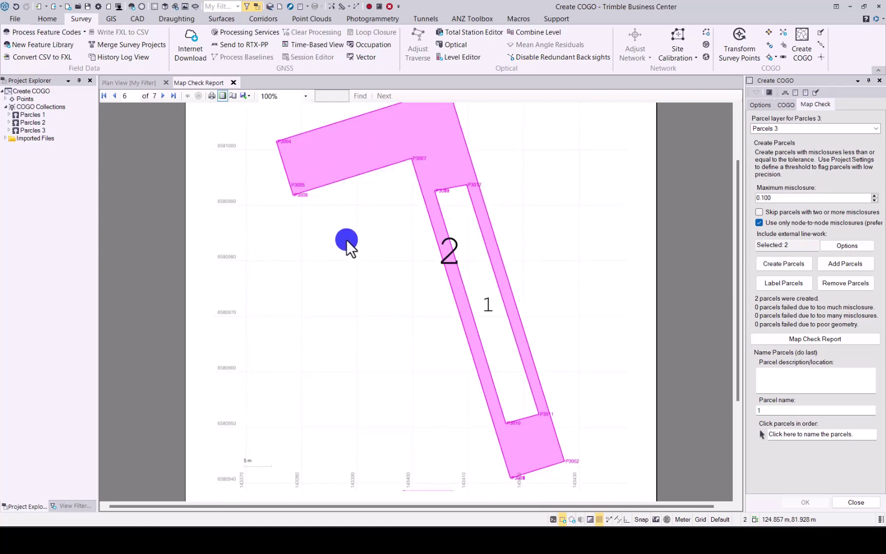
scroll(346, 241, "down", 8)
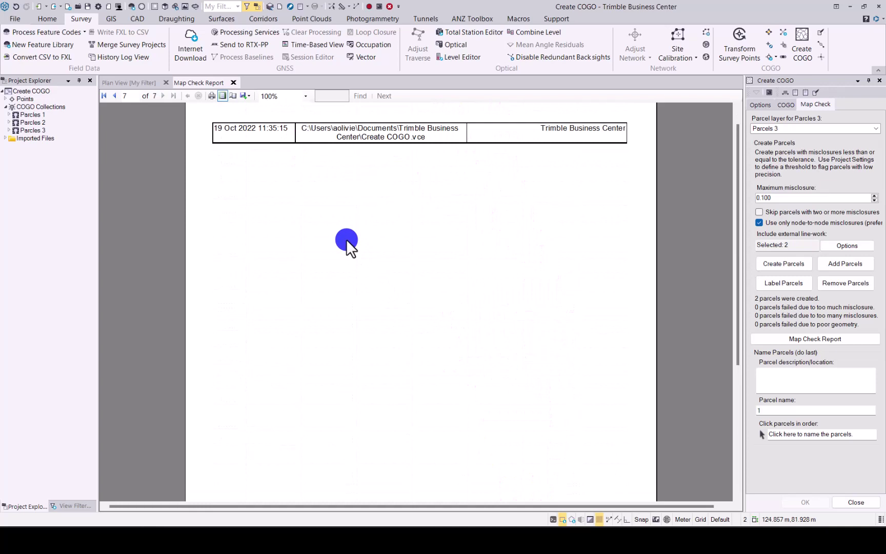
scroll(346, 239, "down", 2)
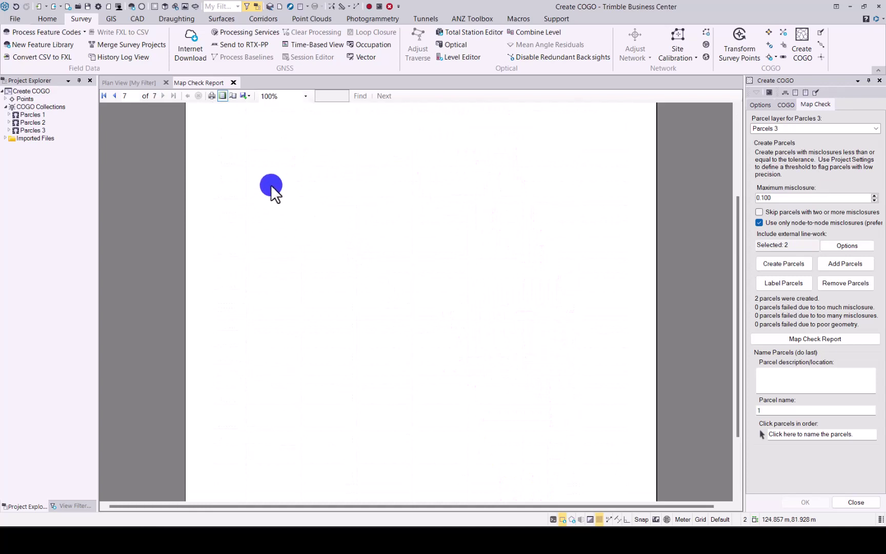
Return to Plan View [My Filter] showing parcels 1 and 2 on Parcels 3
left_click(133, 84)
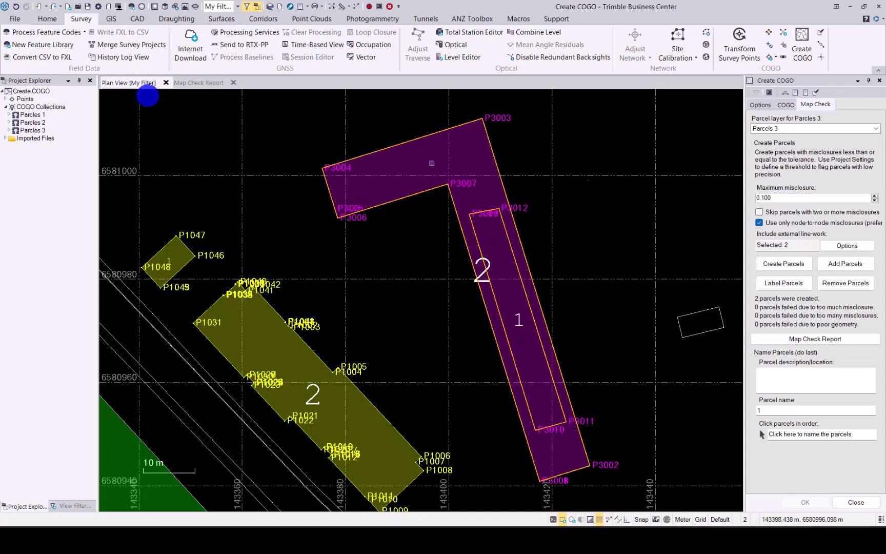